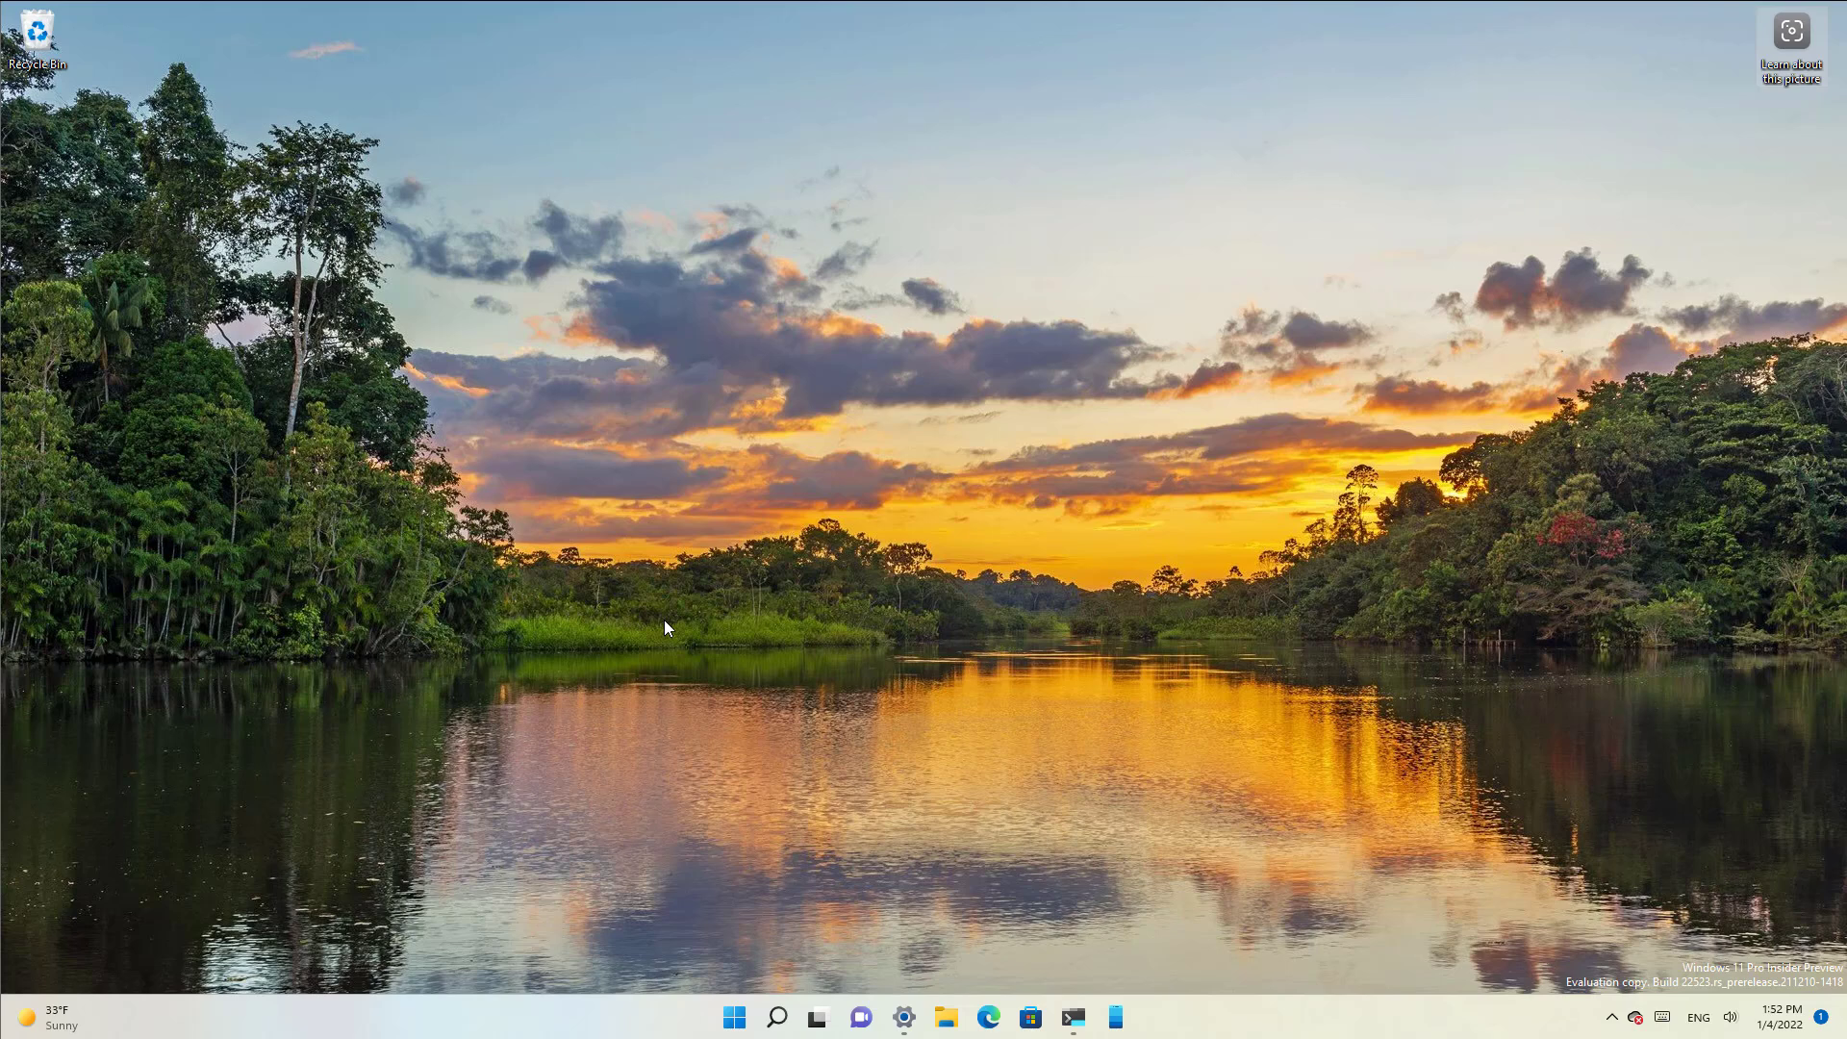
Launch File Explorer from Start and go to the pasted Spotlight Assets folder path
left_click(903, 1017)
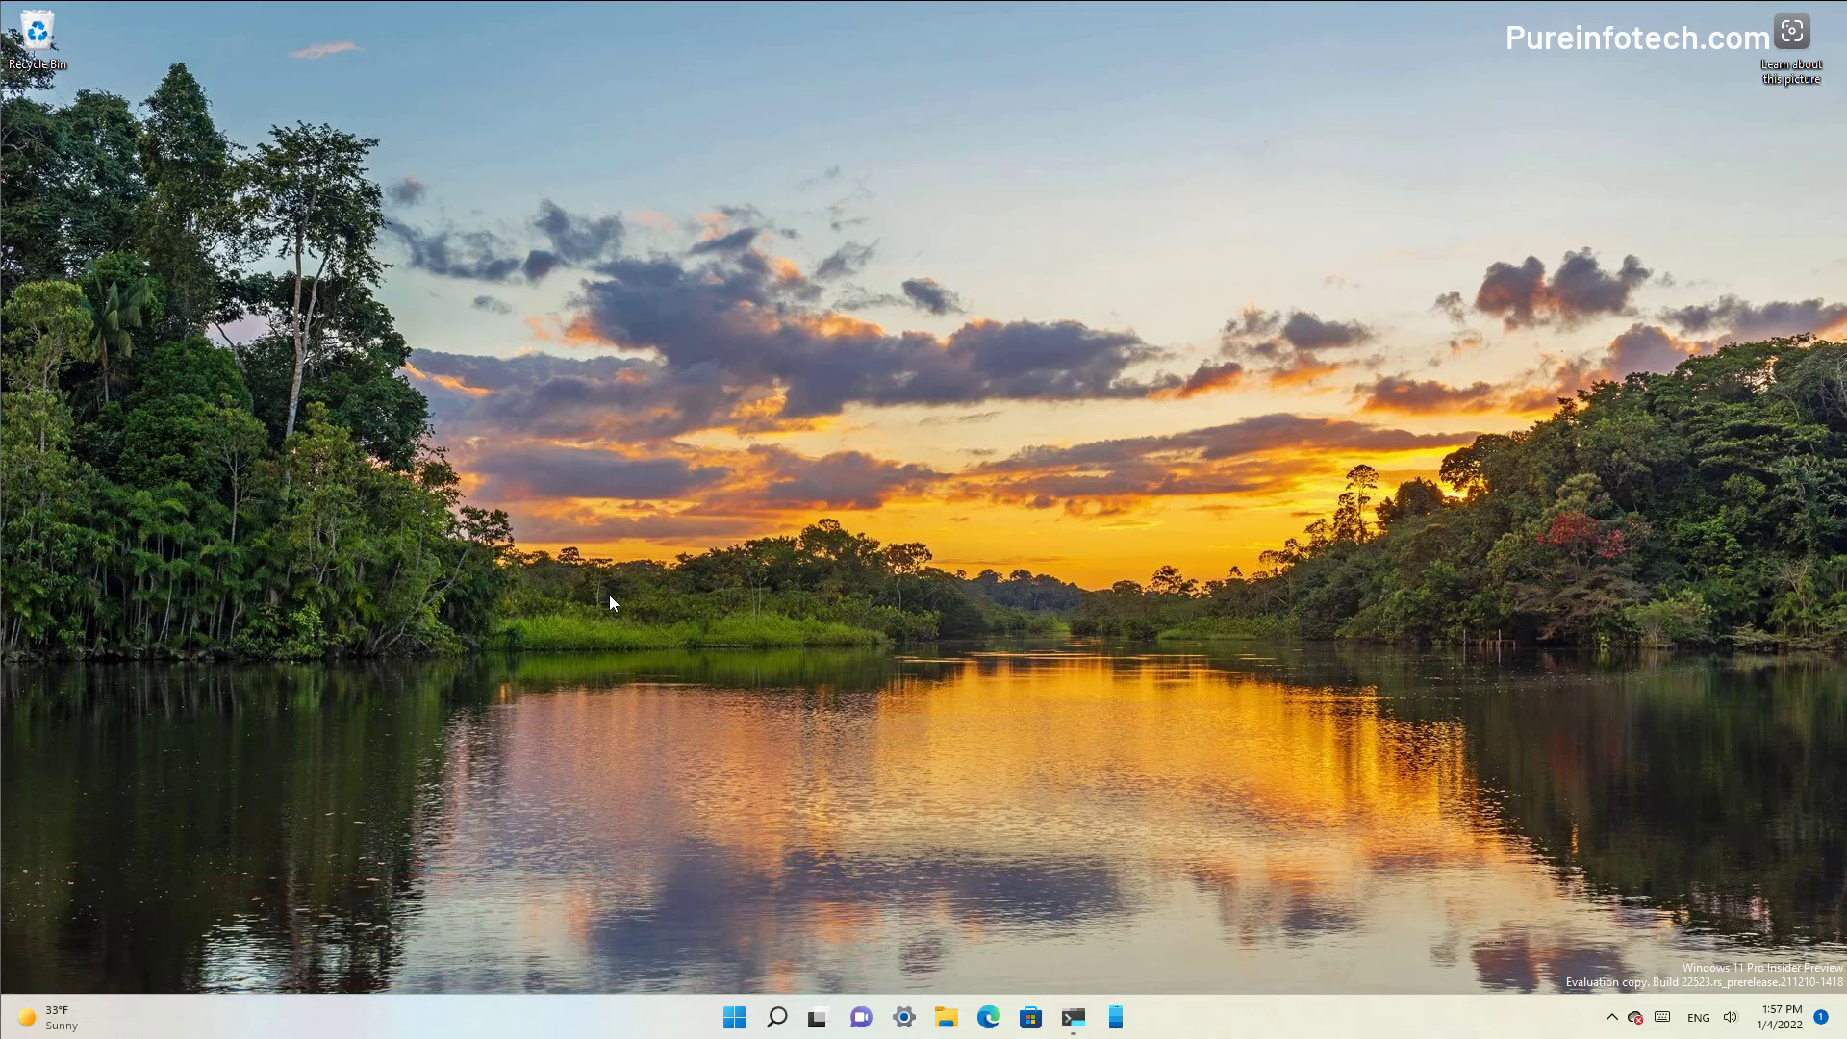
key("super")
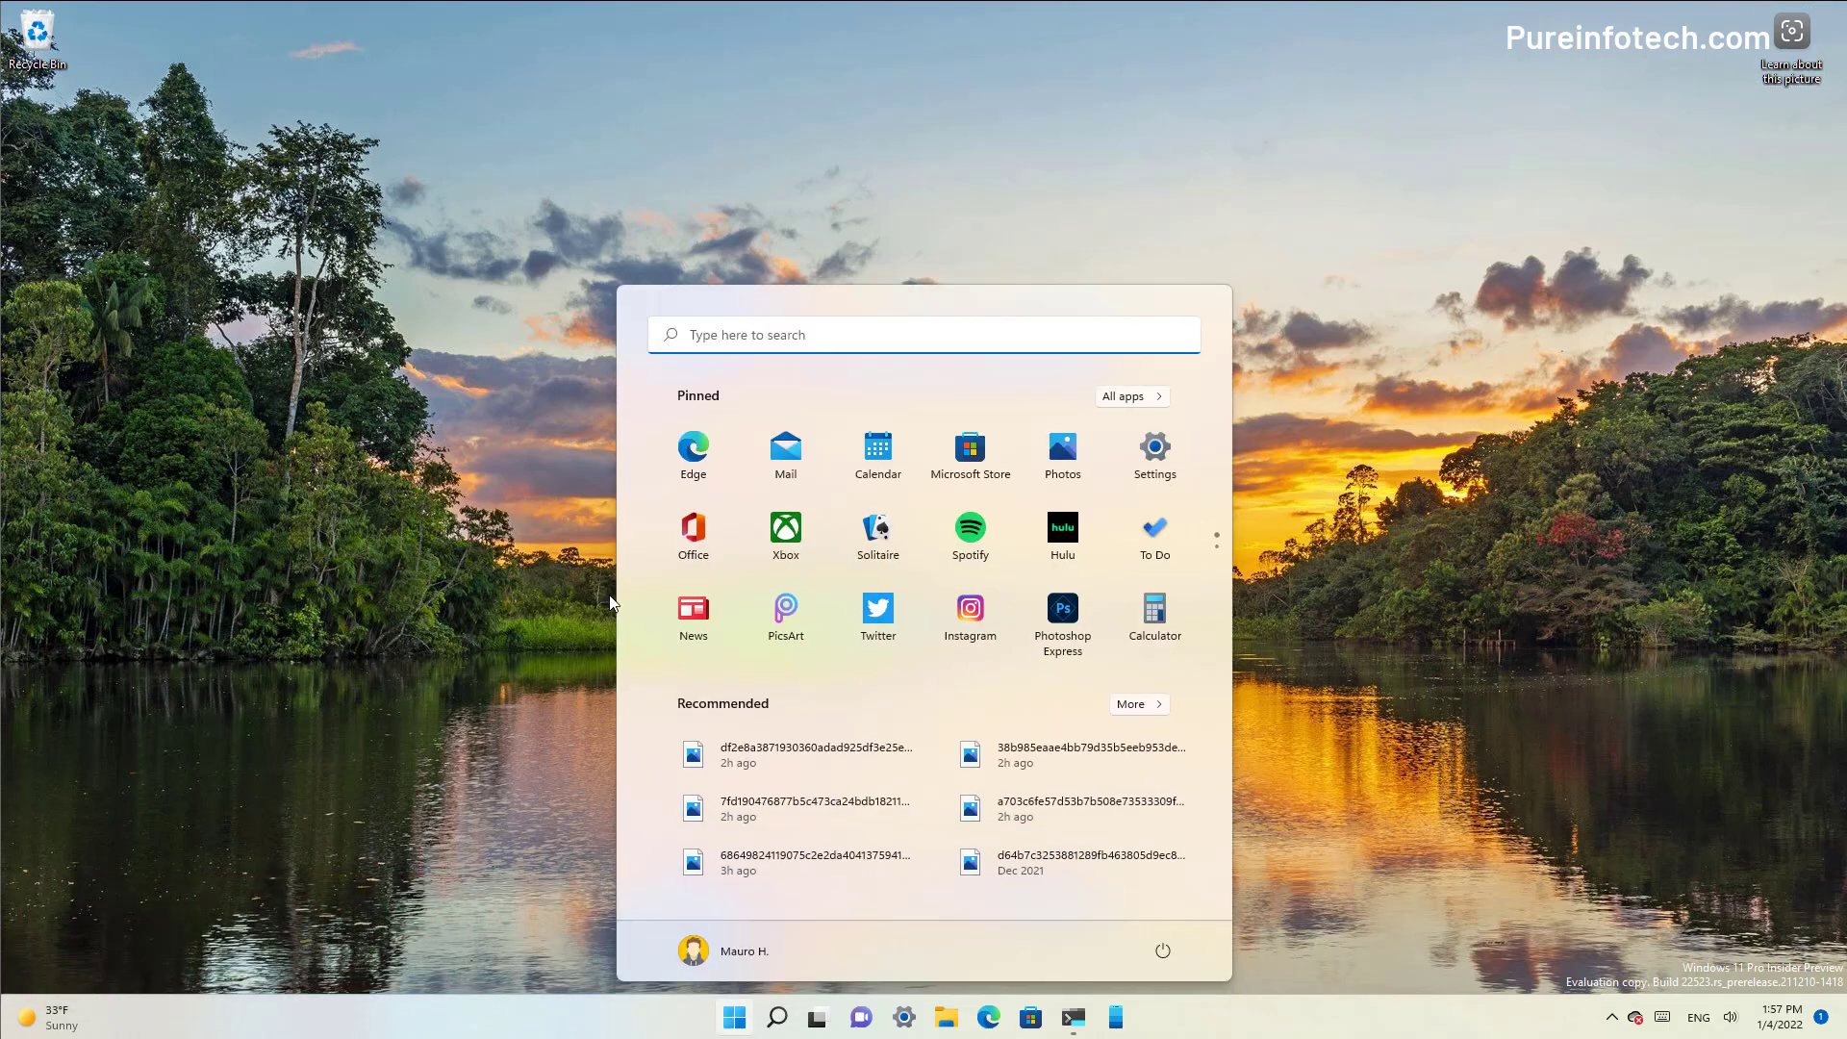
type("explore")
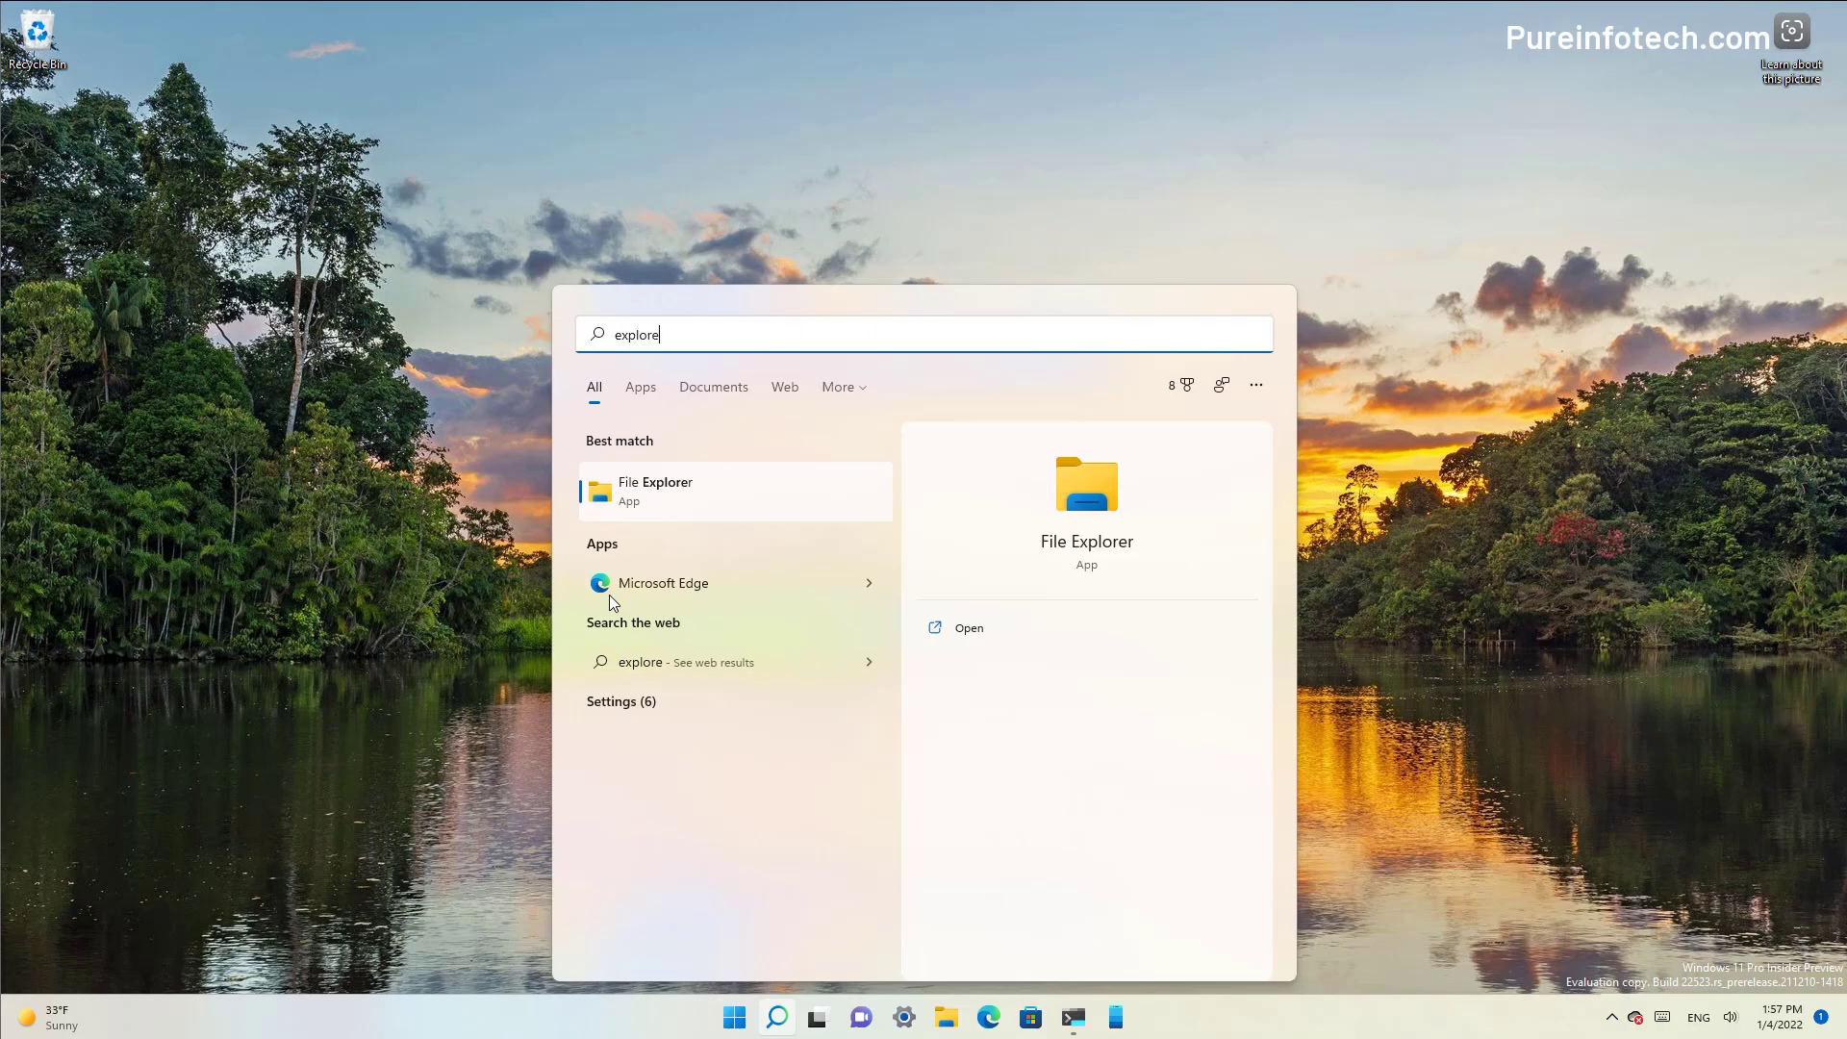
left_click(680, 496)
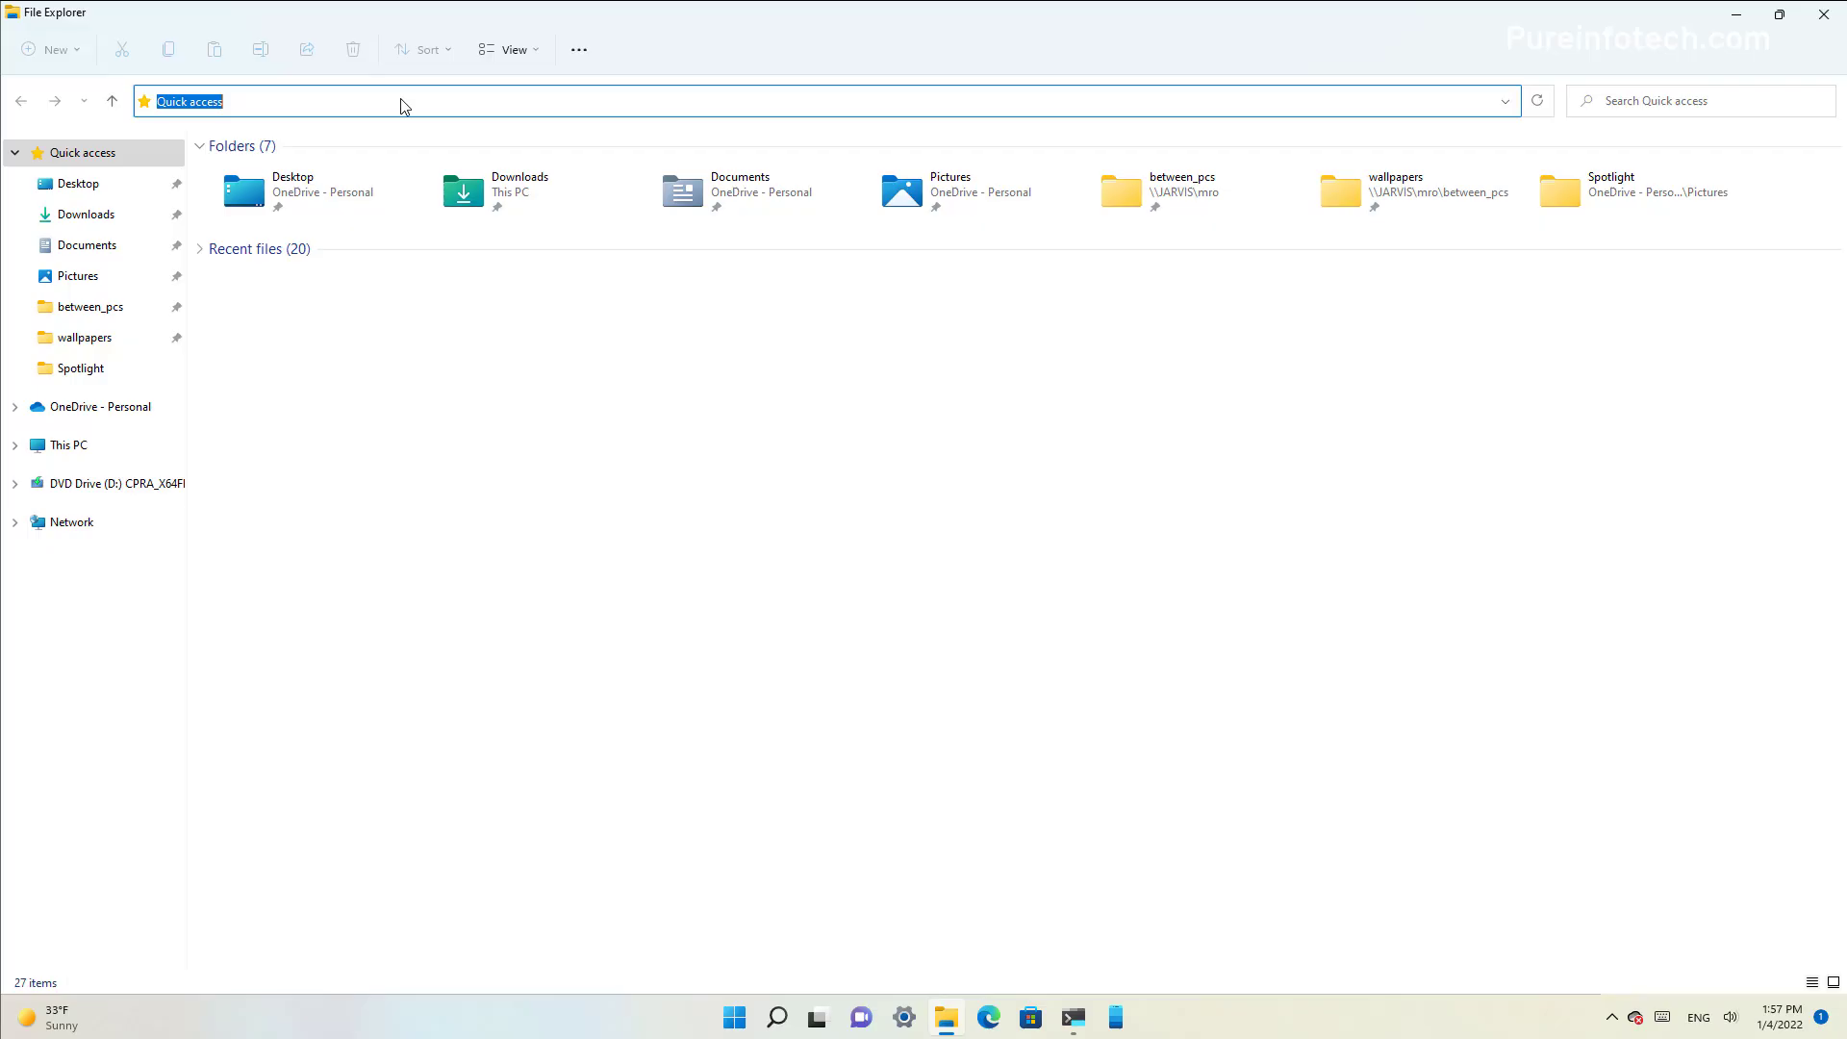
type("%USERPROFILE%\\AppData\\Local\\Packages\\Microsoft.Windows.ContentDeliveryManager_cw5n1h2txyewy\\LocalState\\Assets")
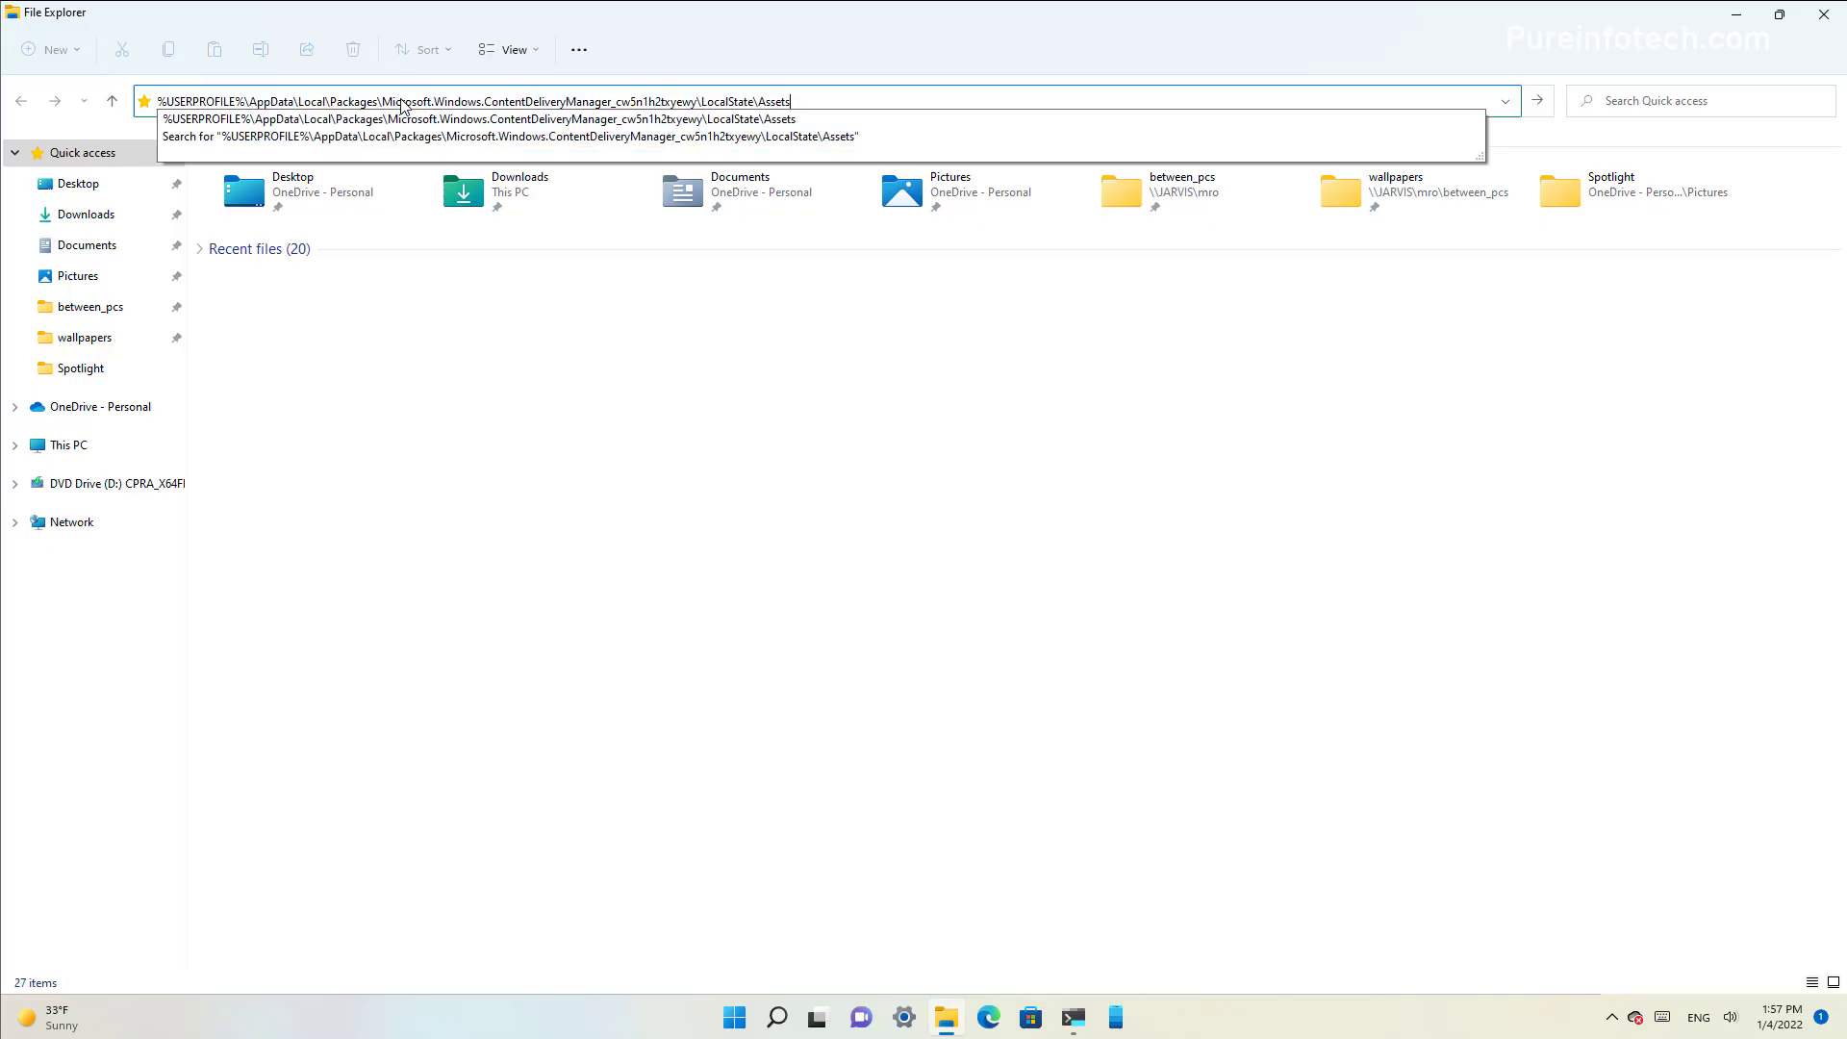
key("Return")
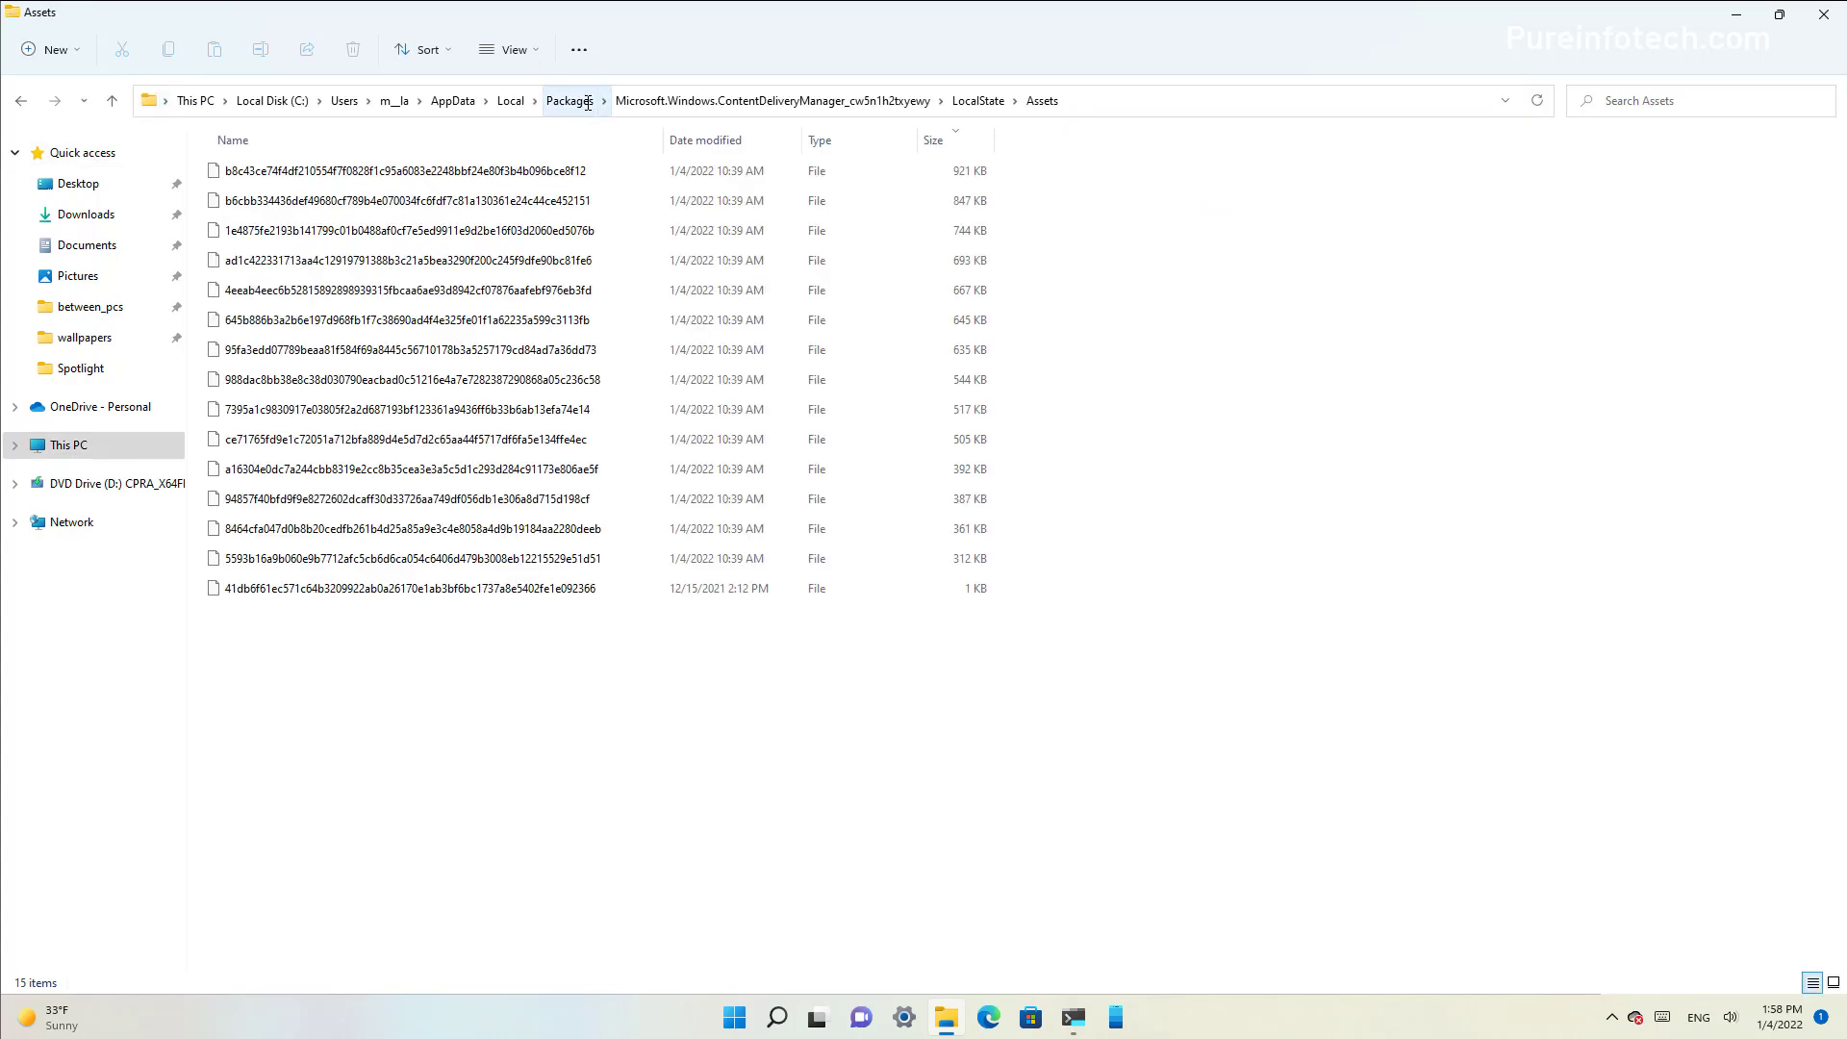
Sort the Assets files by size and copy the ten largest
left_click(423, 49)
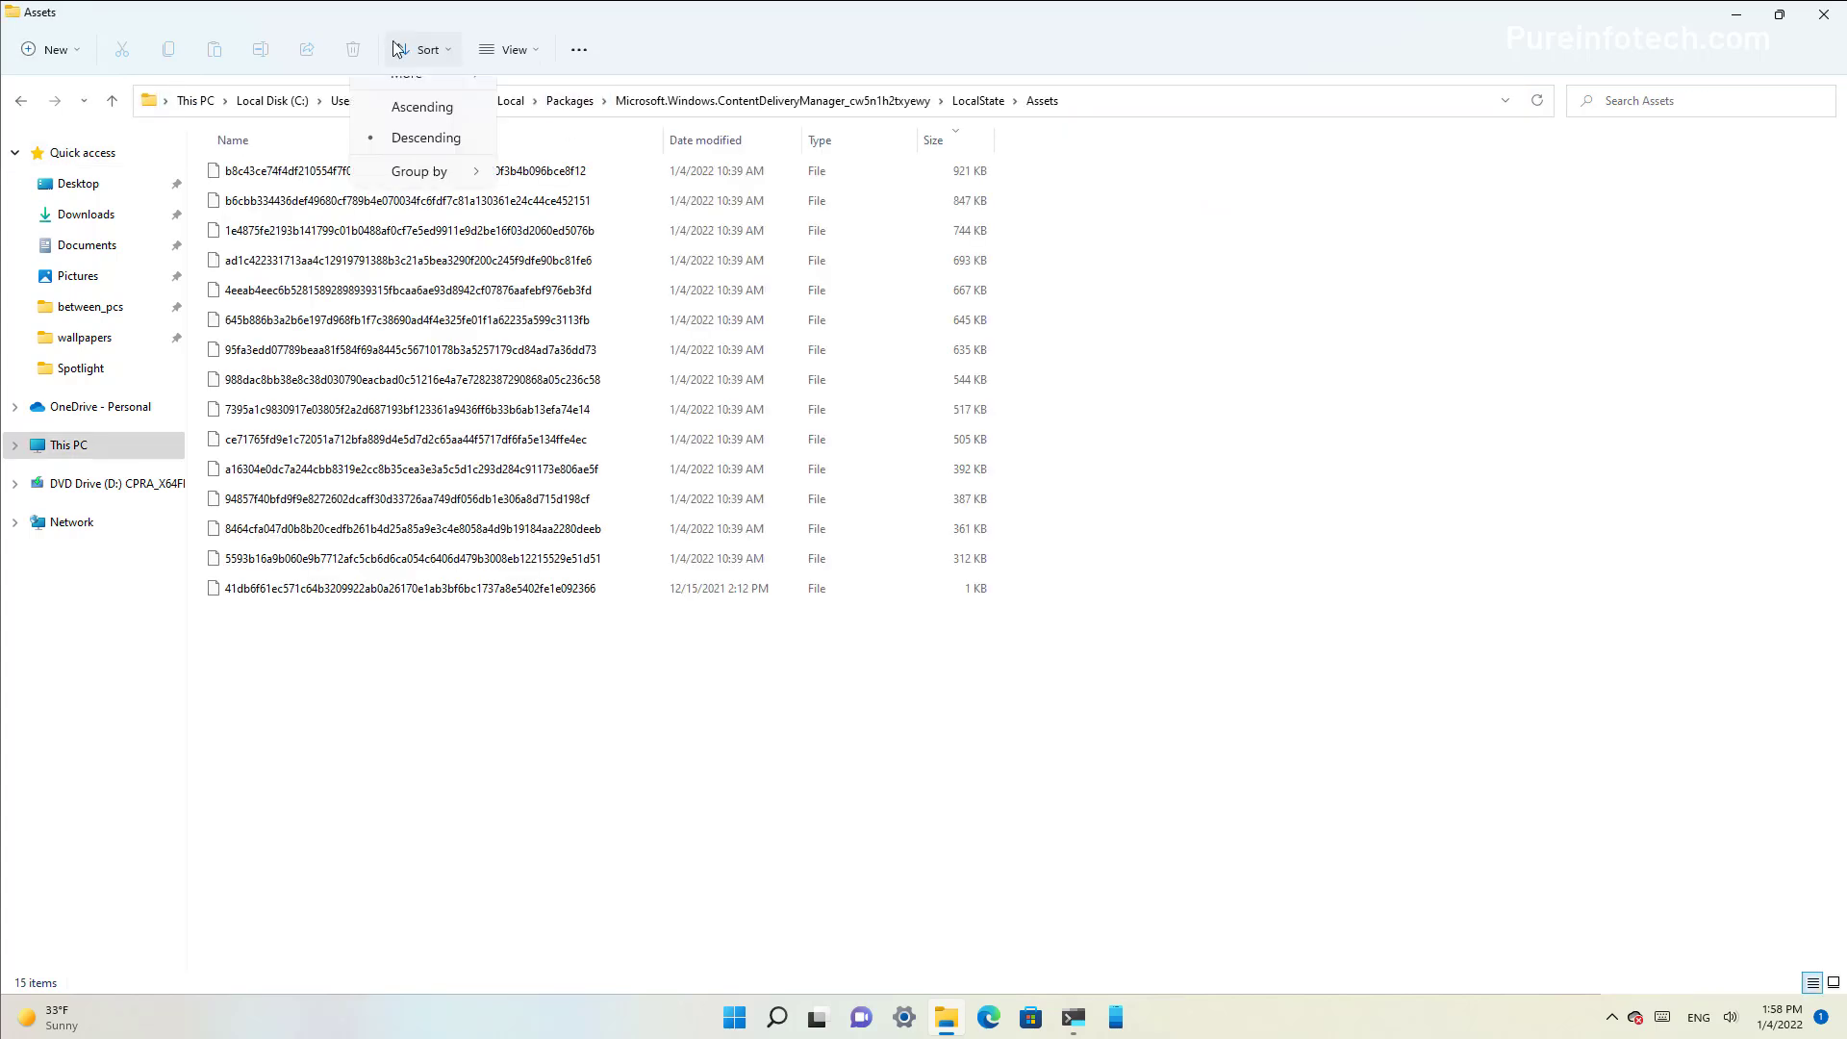
mouse_move(417, 188)
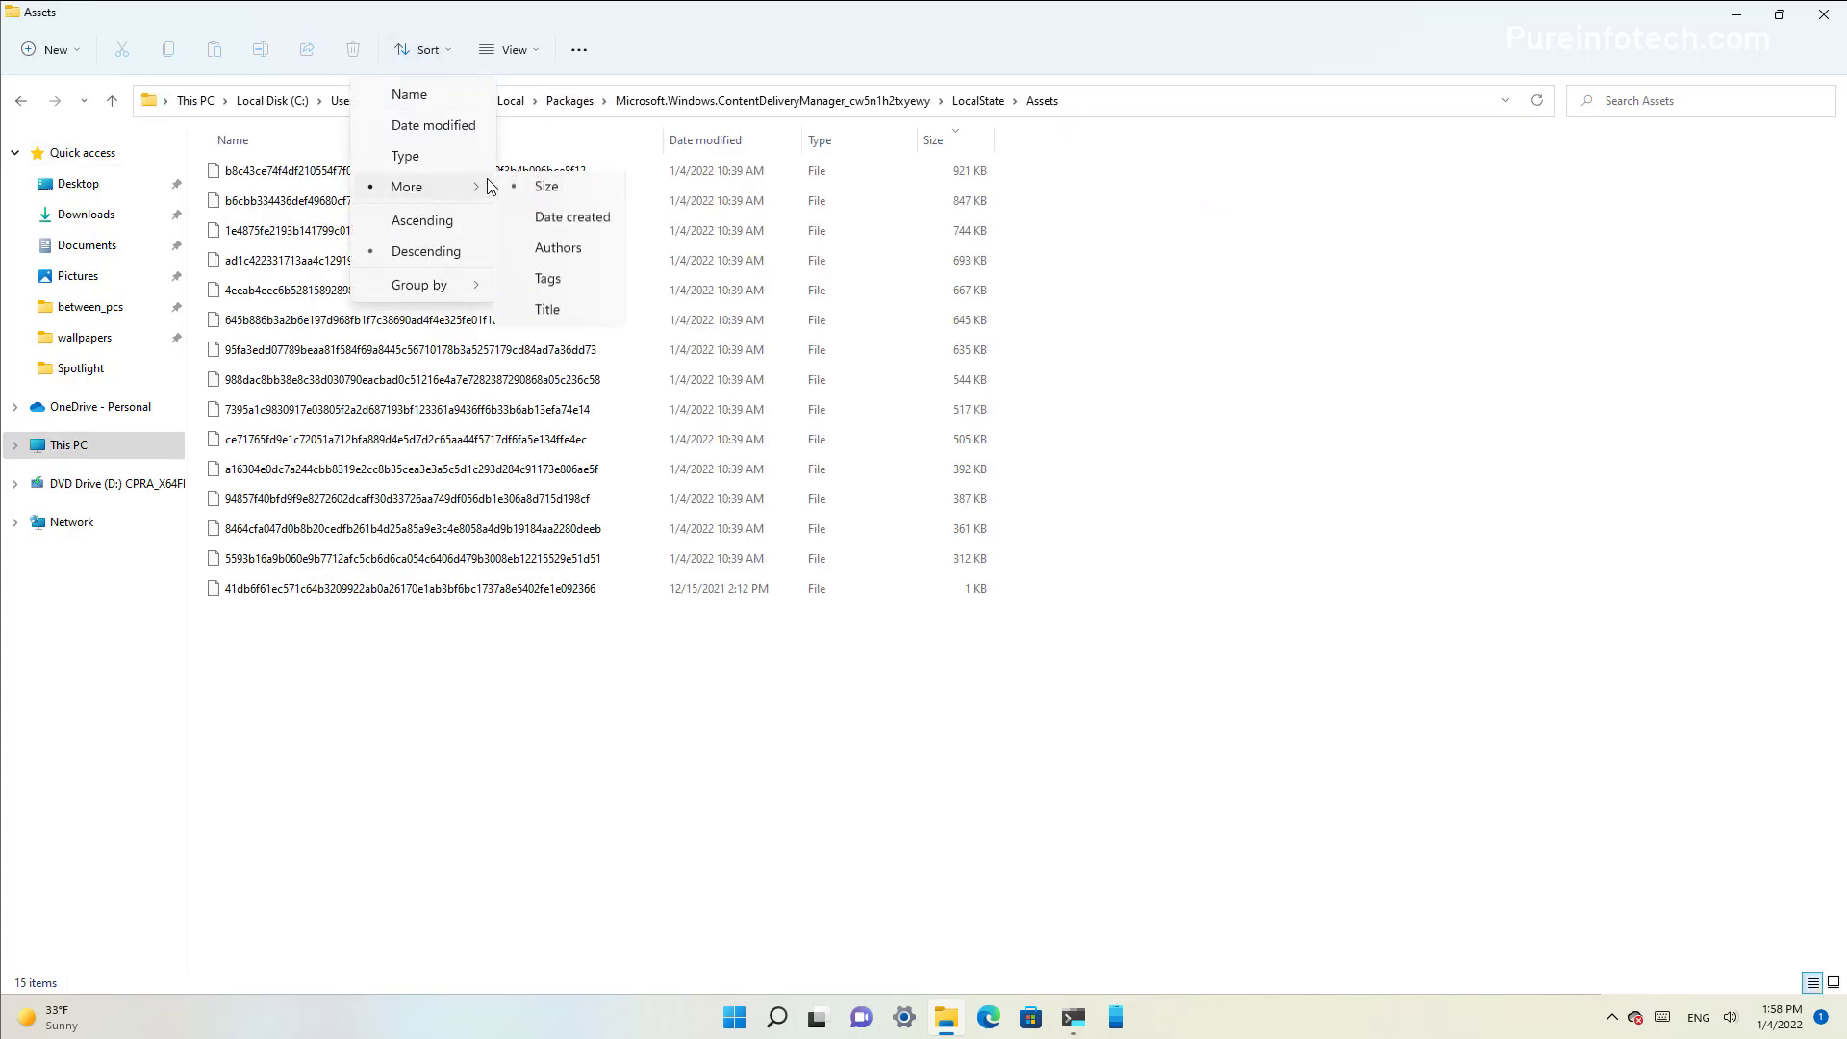
left_click(548, 191)
left_click(558, 589)
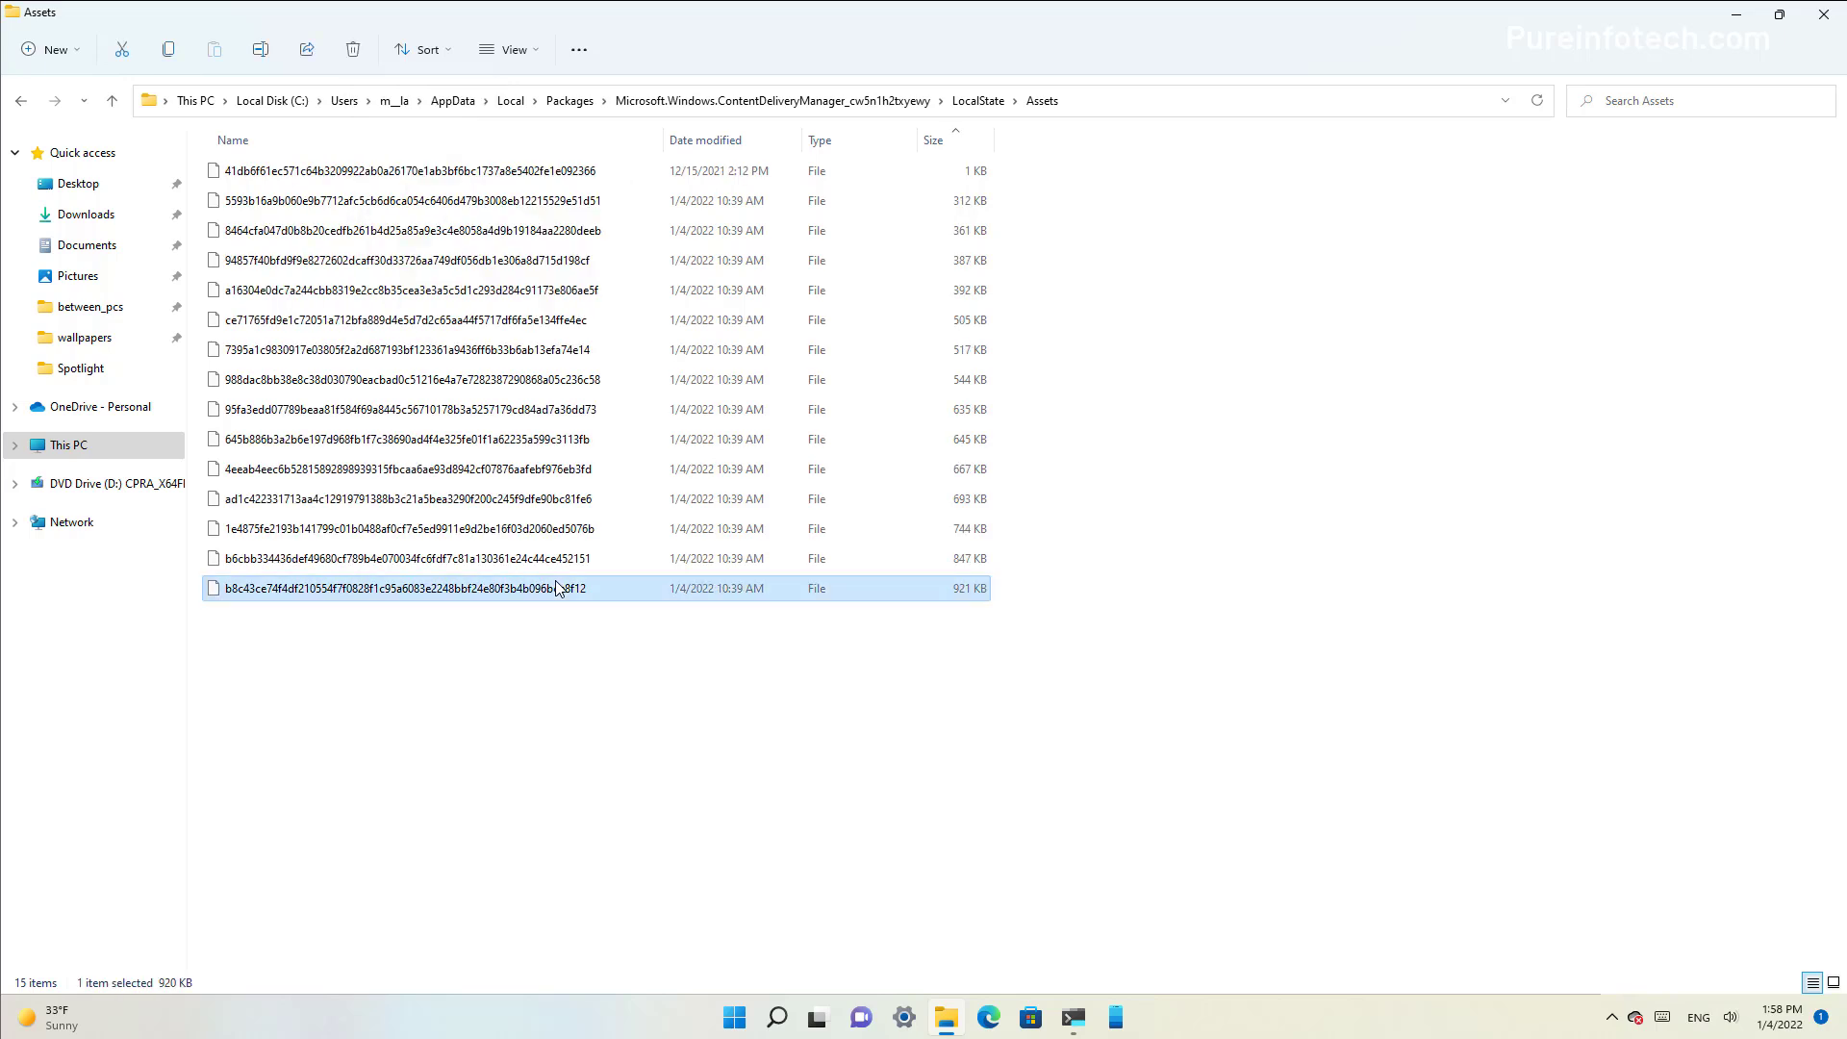
left_click(535, 321, "shift")
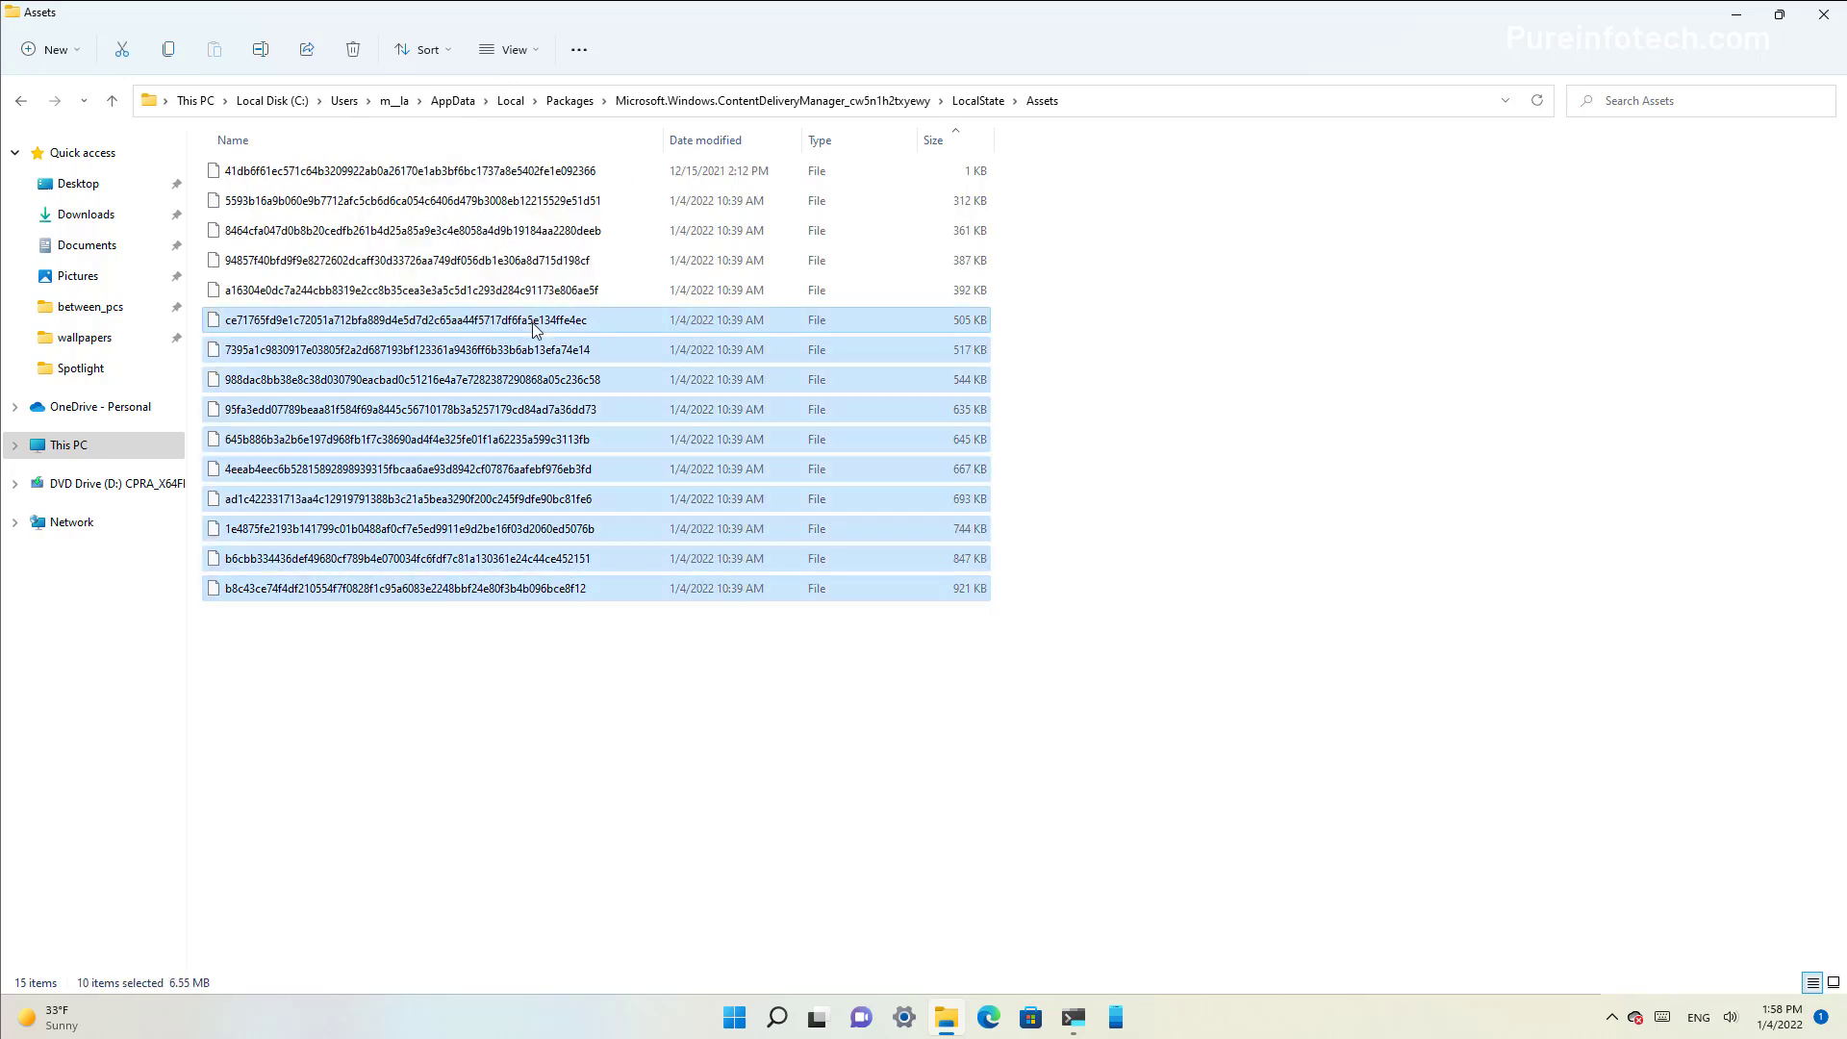
right_click(536, 327)
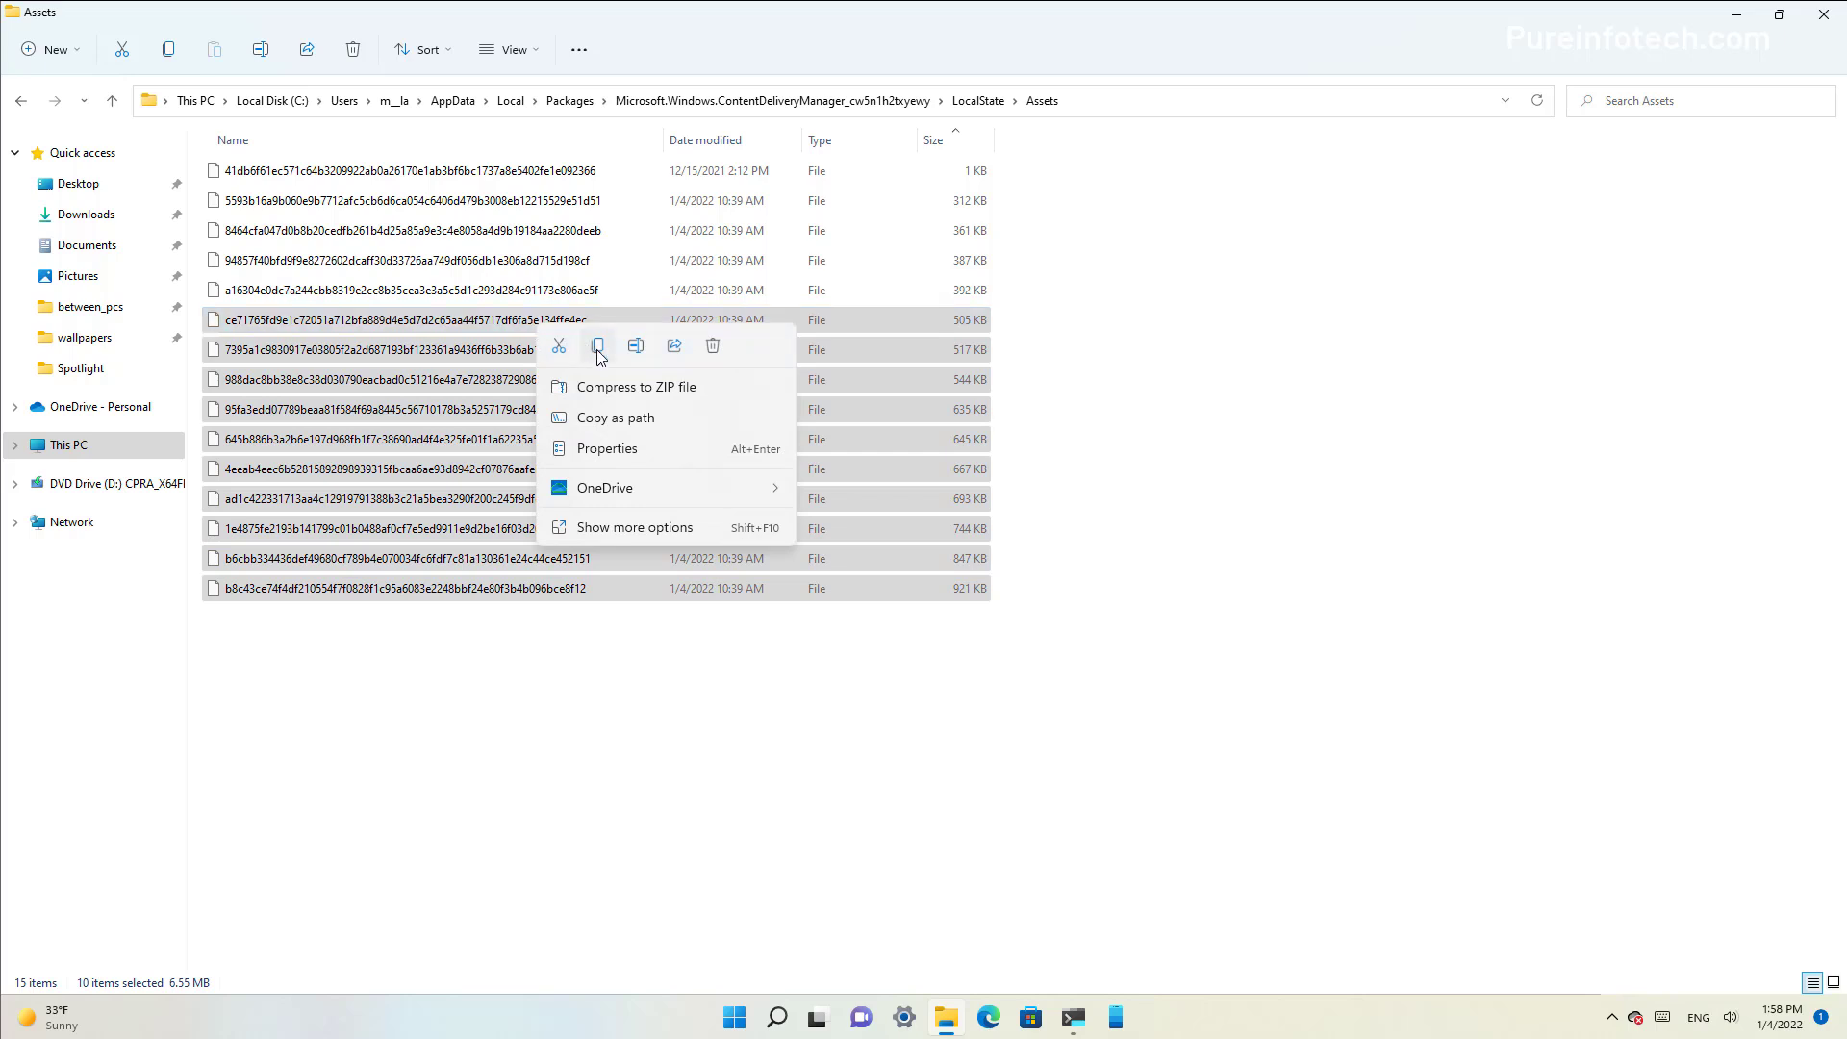
left_click(599, 348)
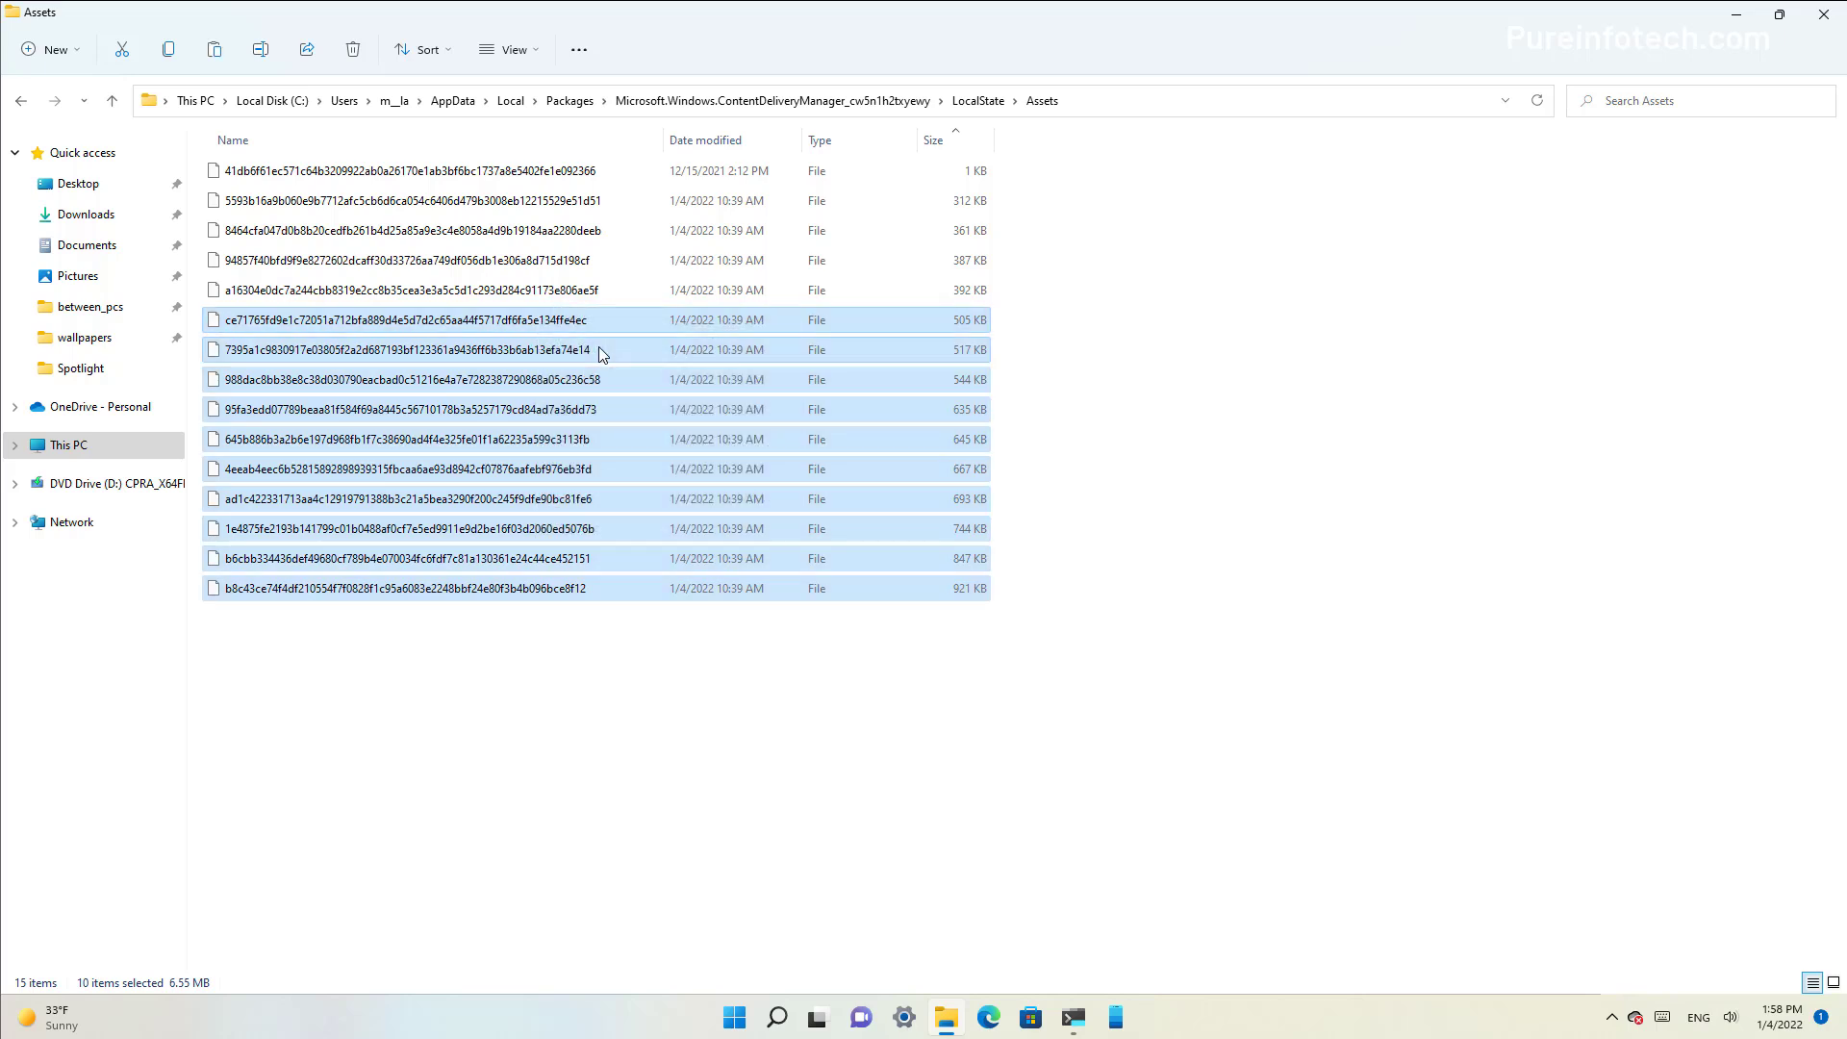
Create a new folder named 'Spotlight Images' inside Pictures
left_click(91, 285)
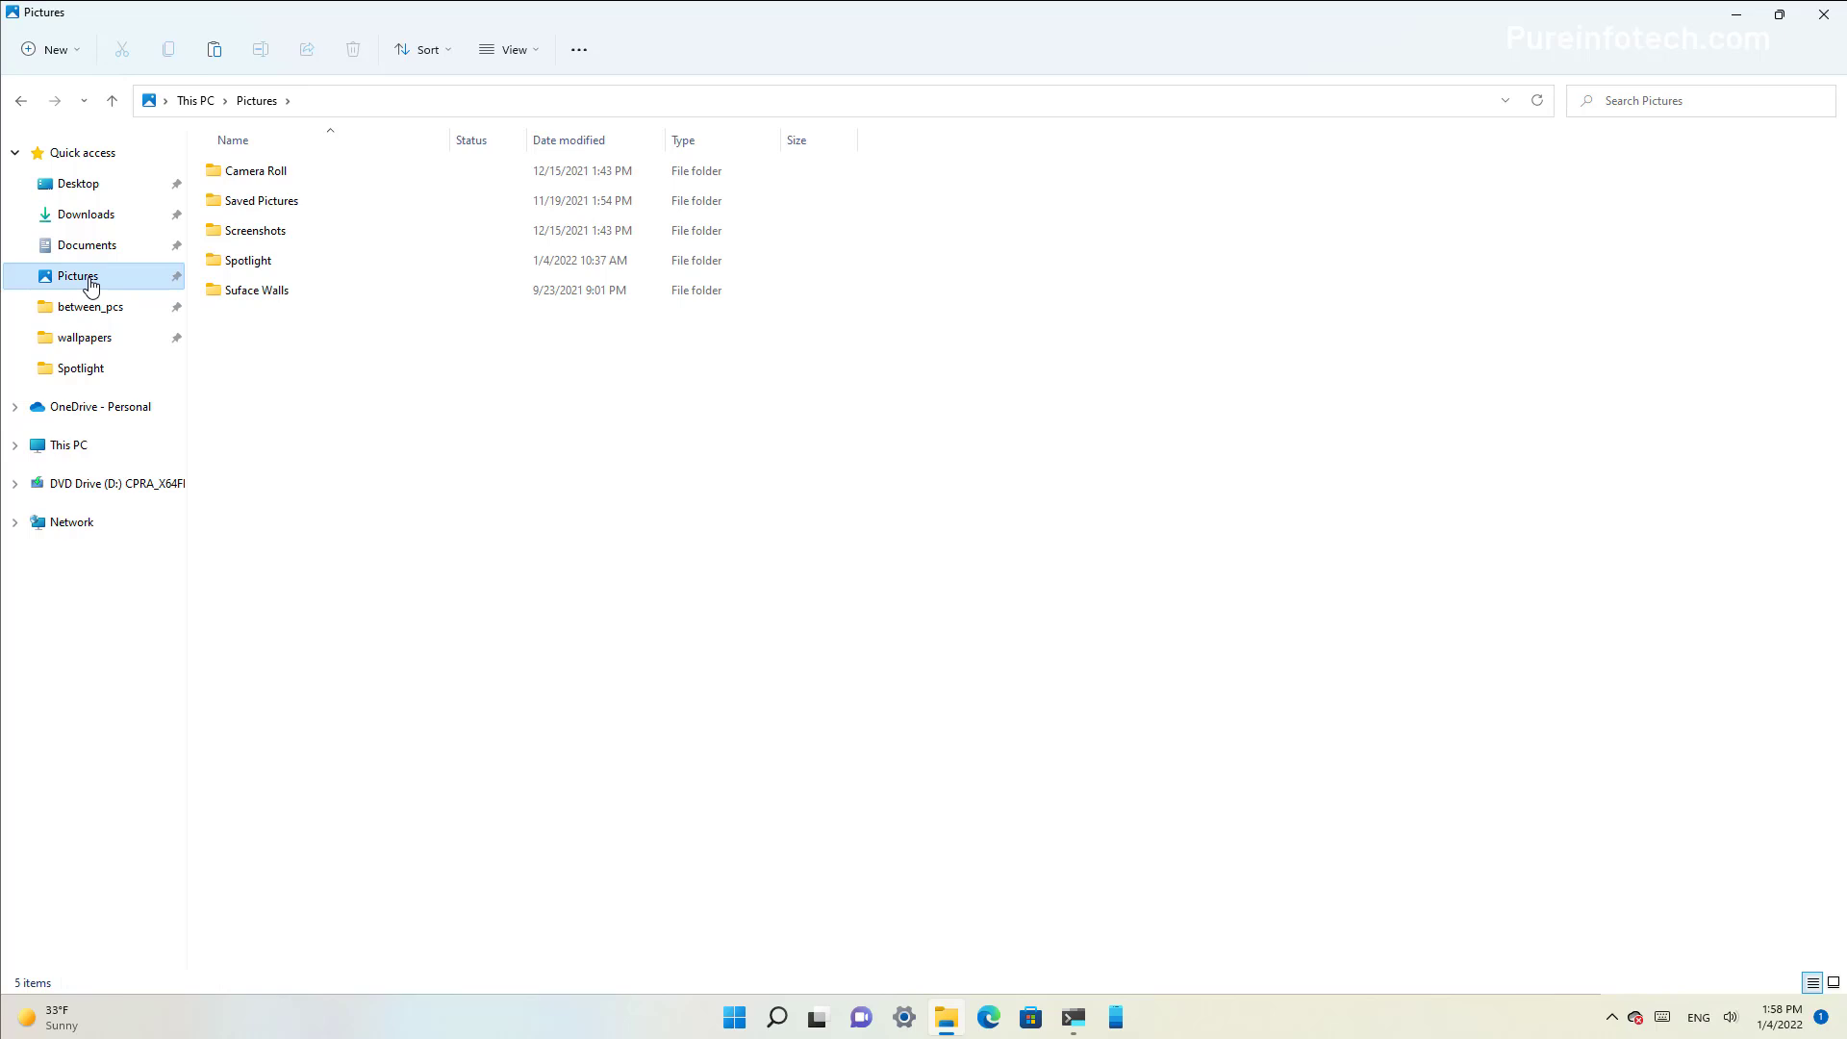
left_click(50, 49)
left_click(72, 96)
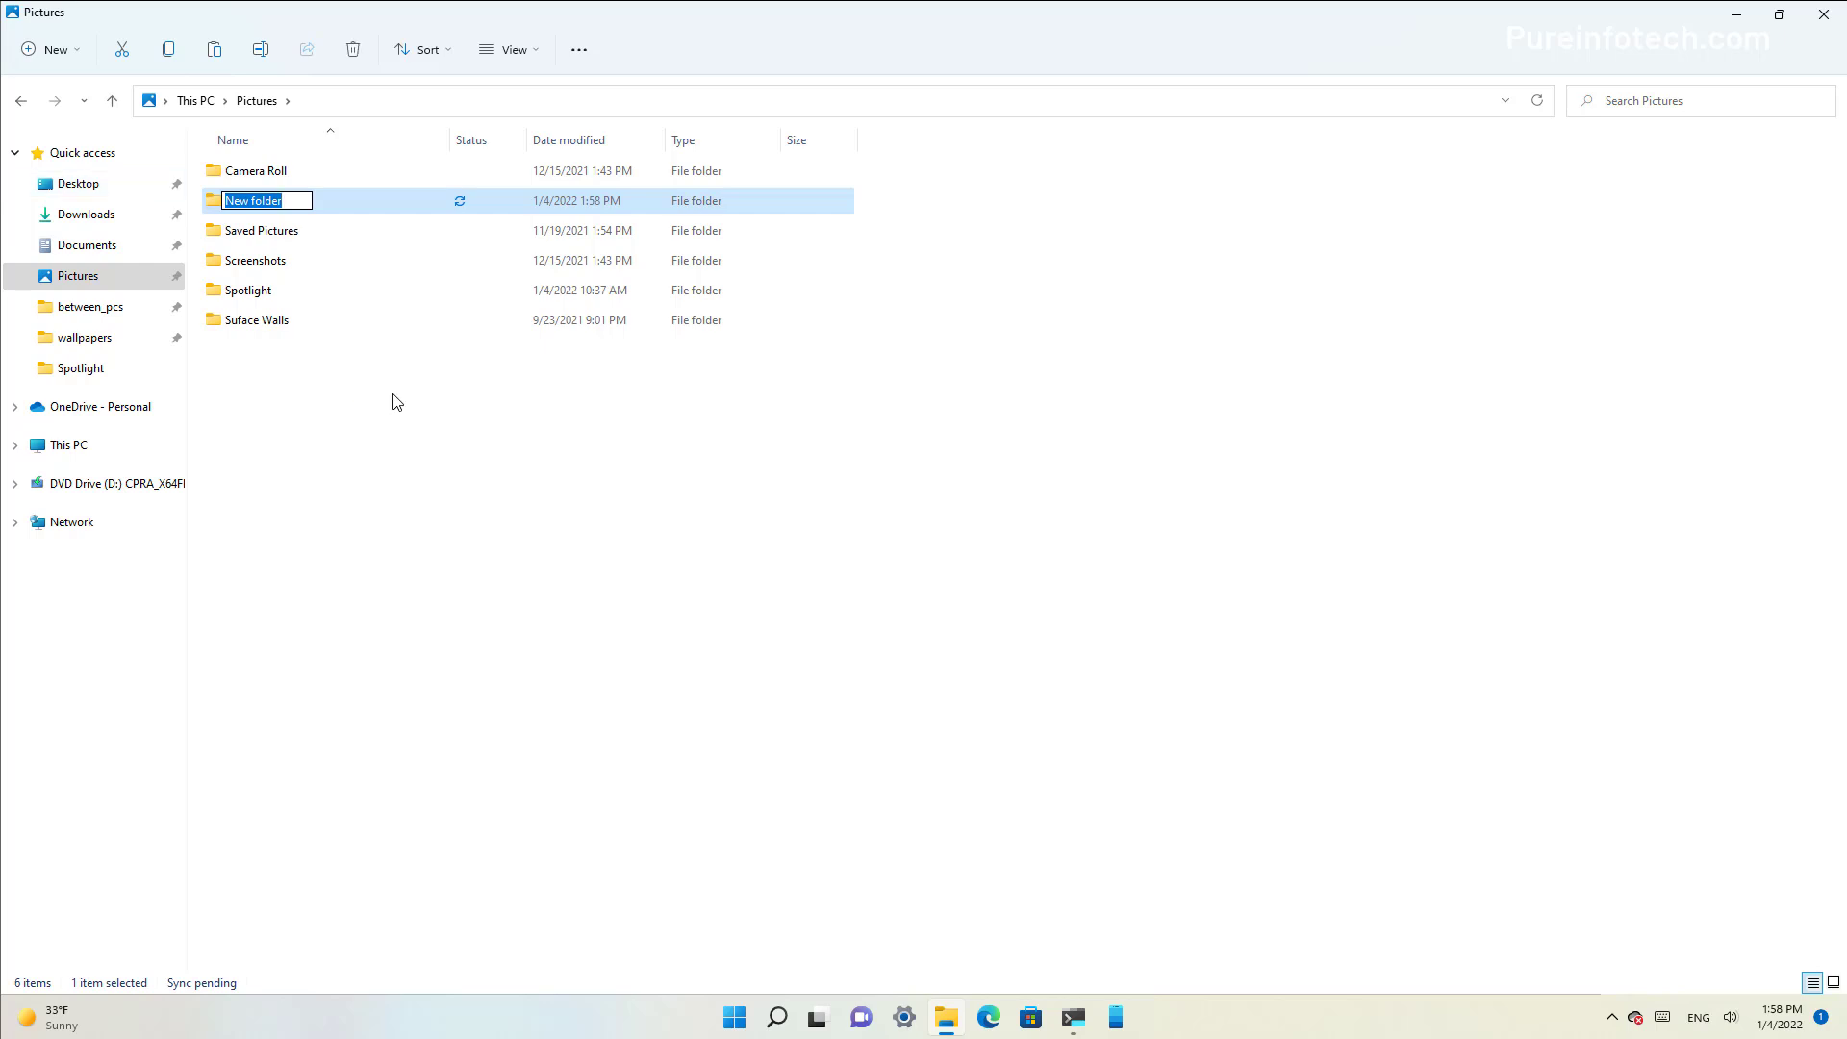
type("Spotlight Images")
key("Return")
Paste the ten copied asset files into the Spotlight Images folder
double_click(318, 204)
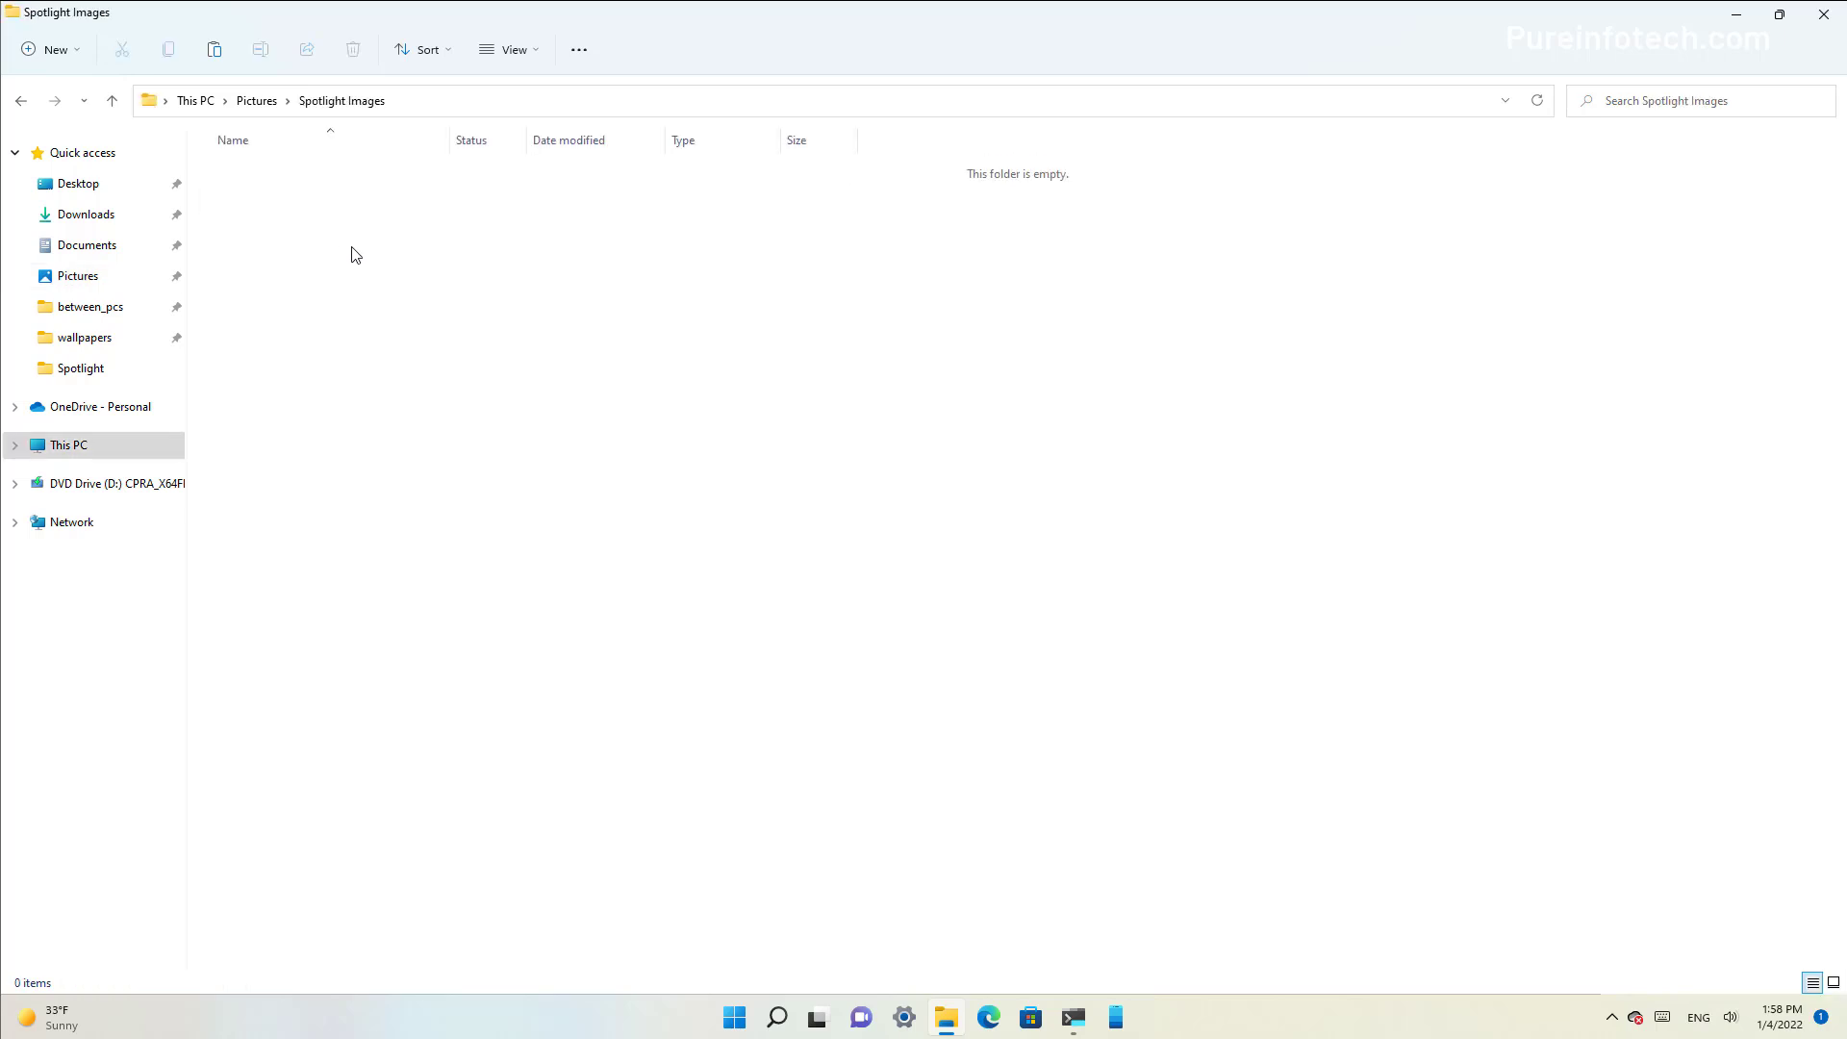
right_click(354, 254)
left_click(379, 272)
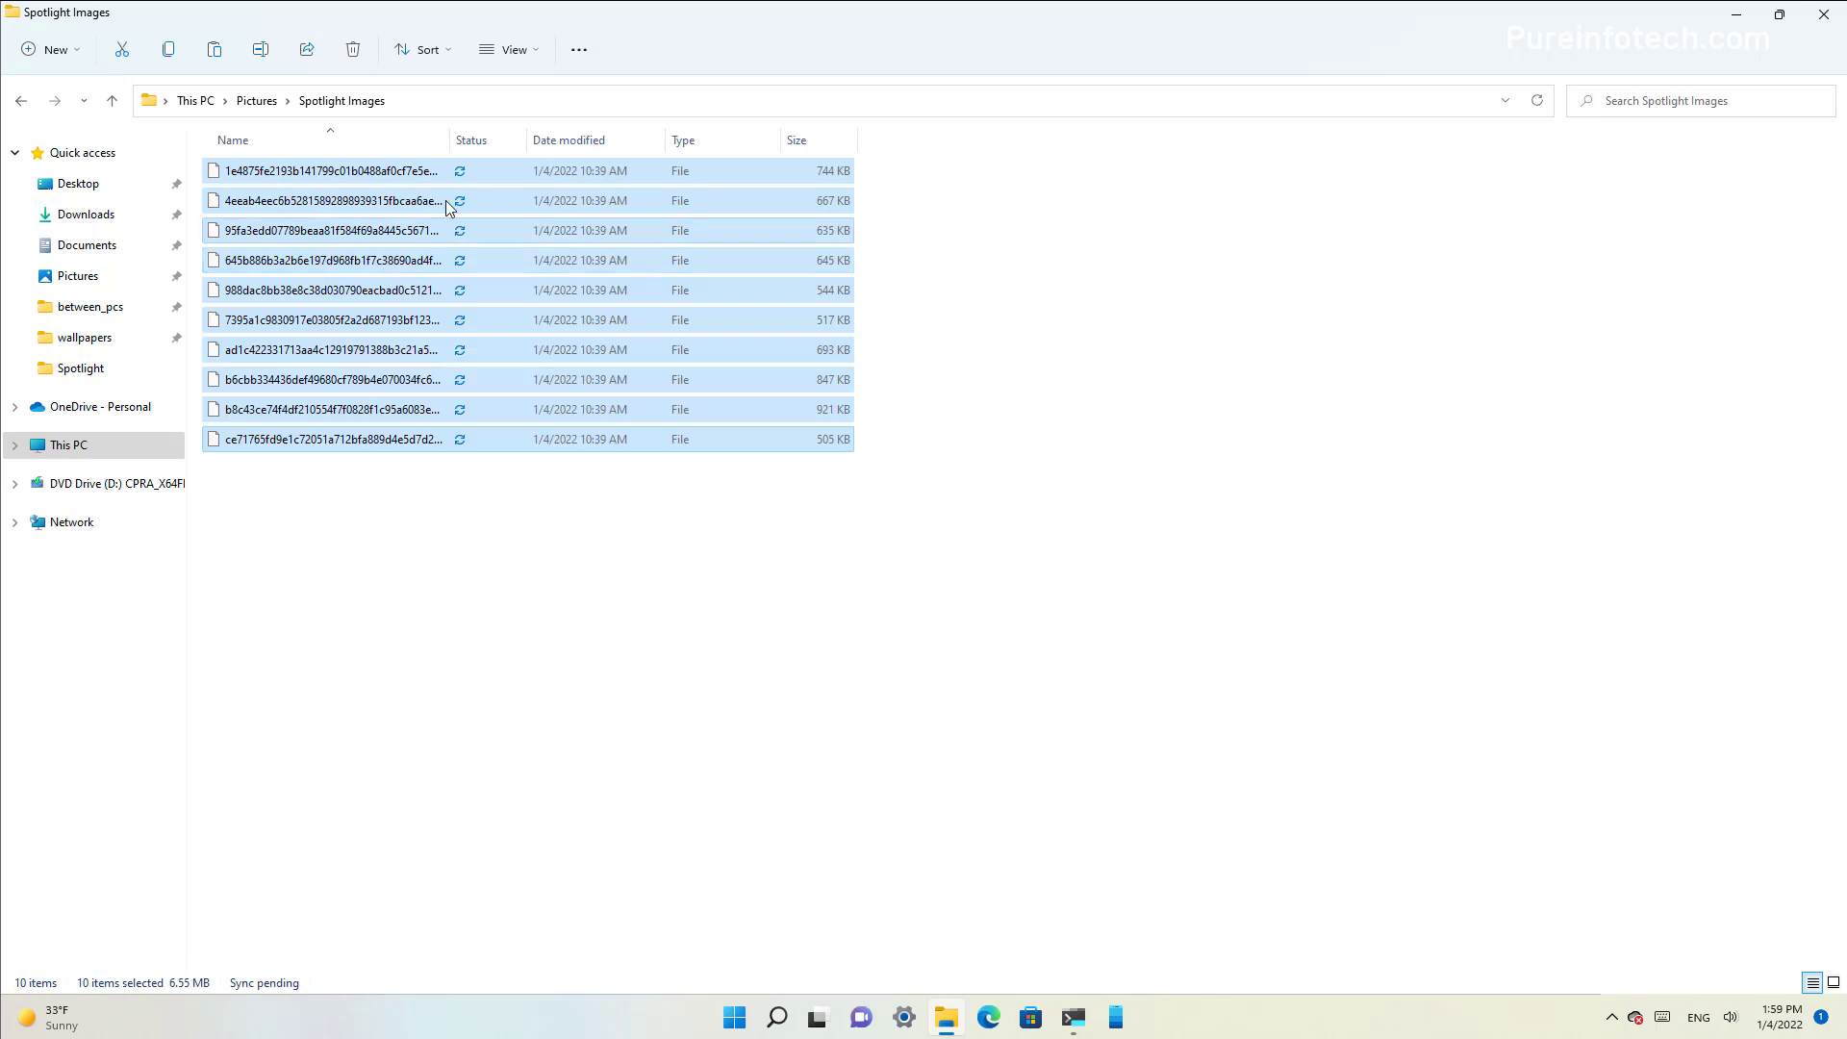
left_click(348, 510)
right_click(348, 509)
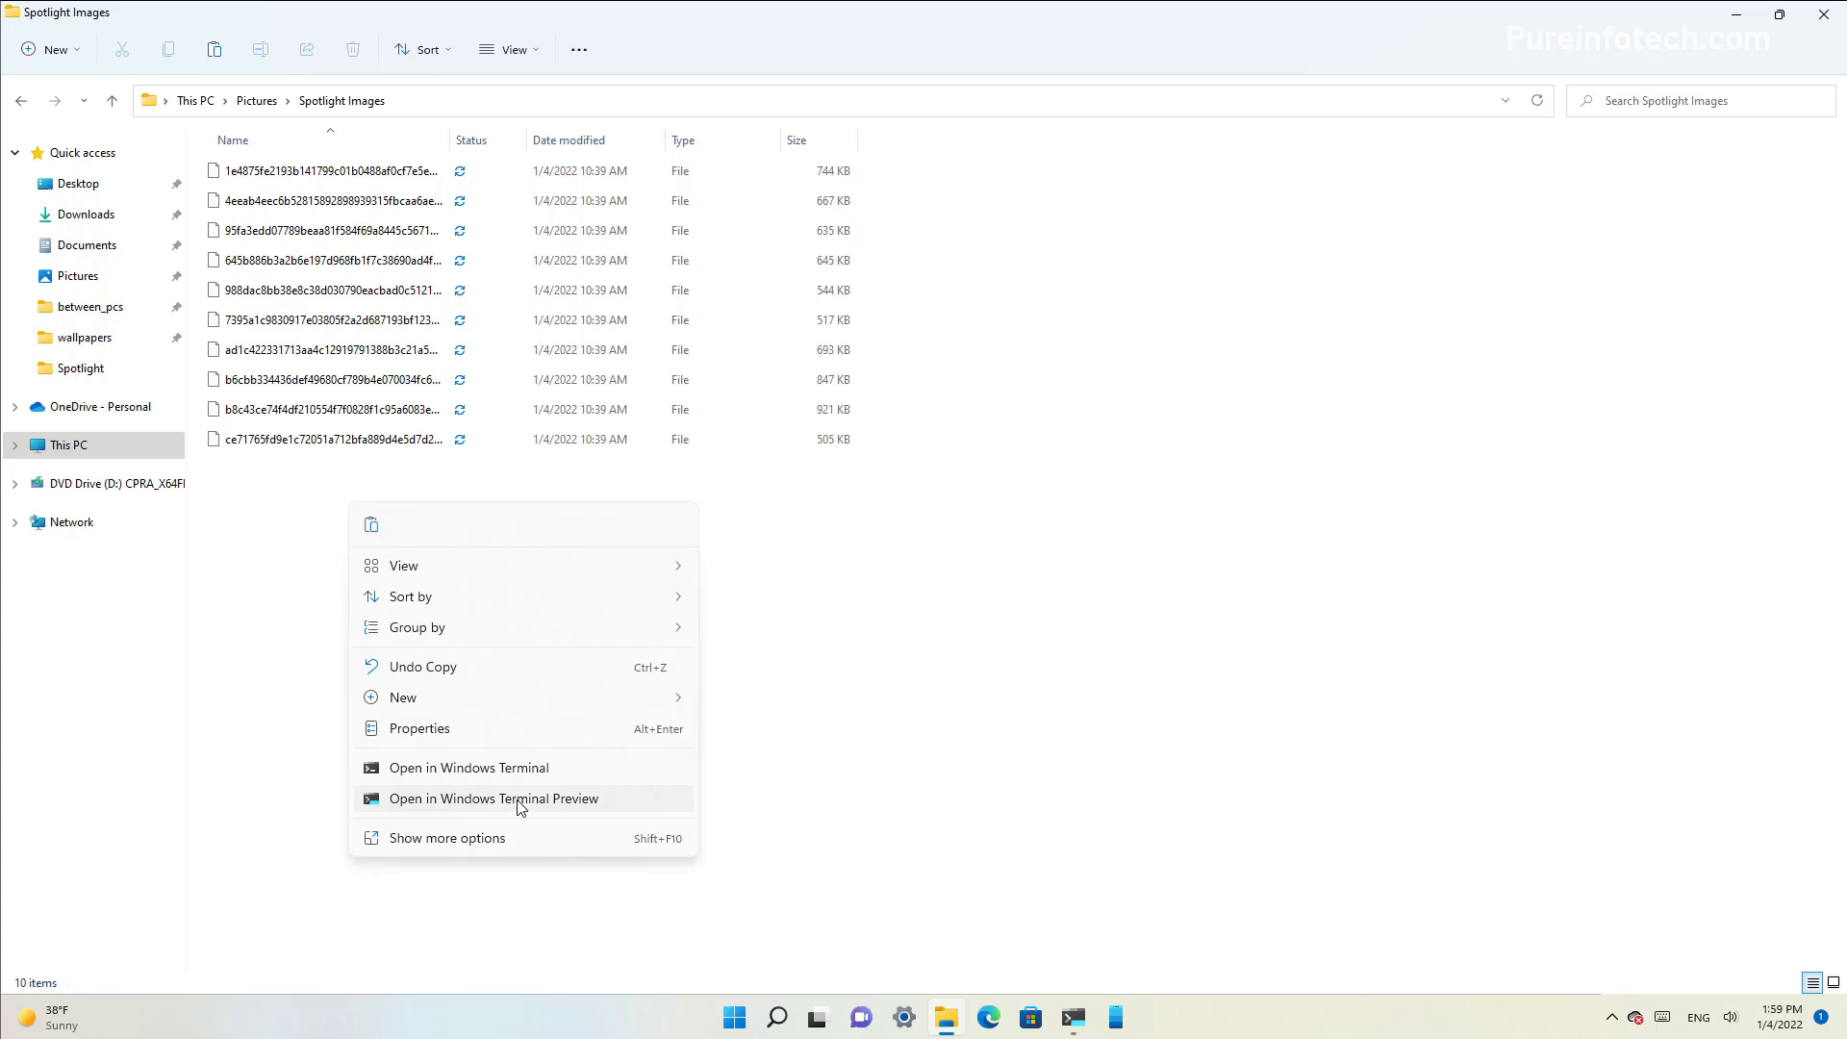
Run 'ren *.* *.jpg' in Windows Terminal to give all ten files a .jpg extension
left_click(519, 800)
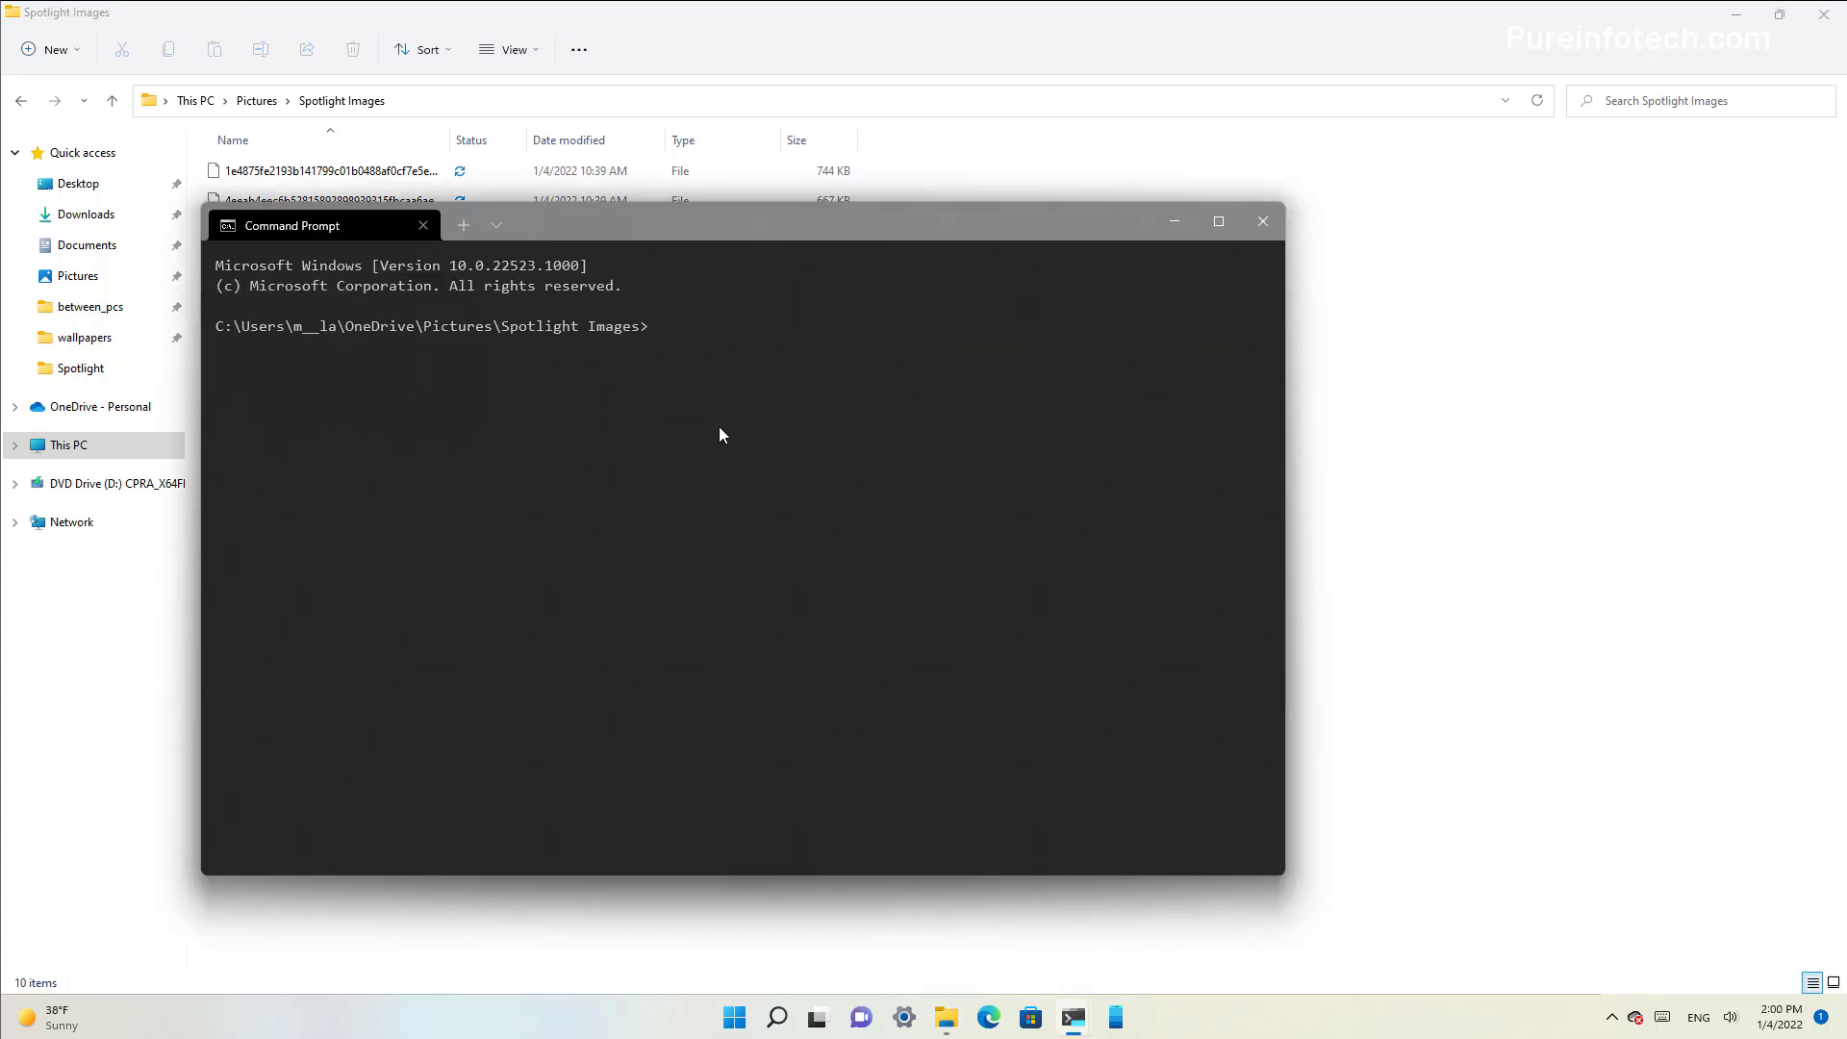
type("ren *.* *.jpg")
key("Return")
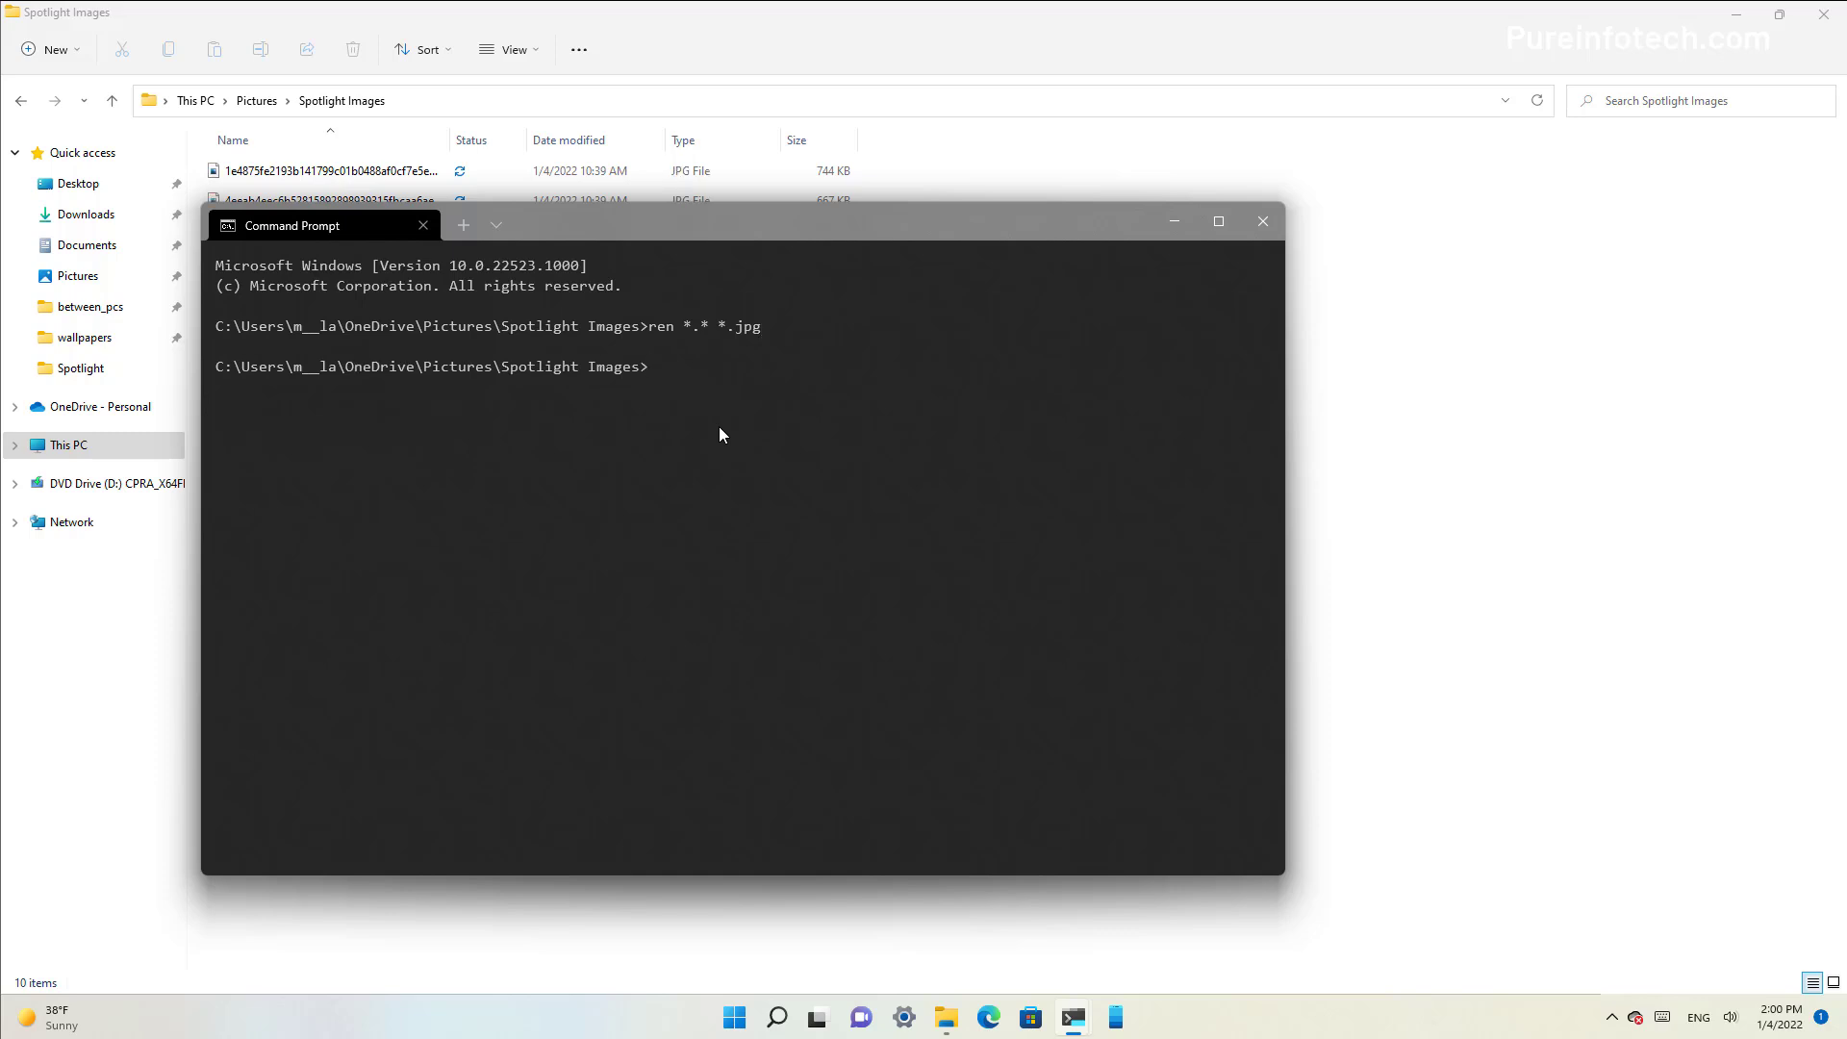
left_click(452, 145)
double_click(449, 140)
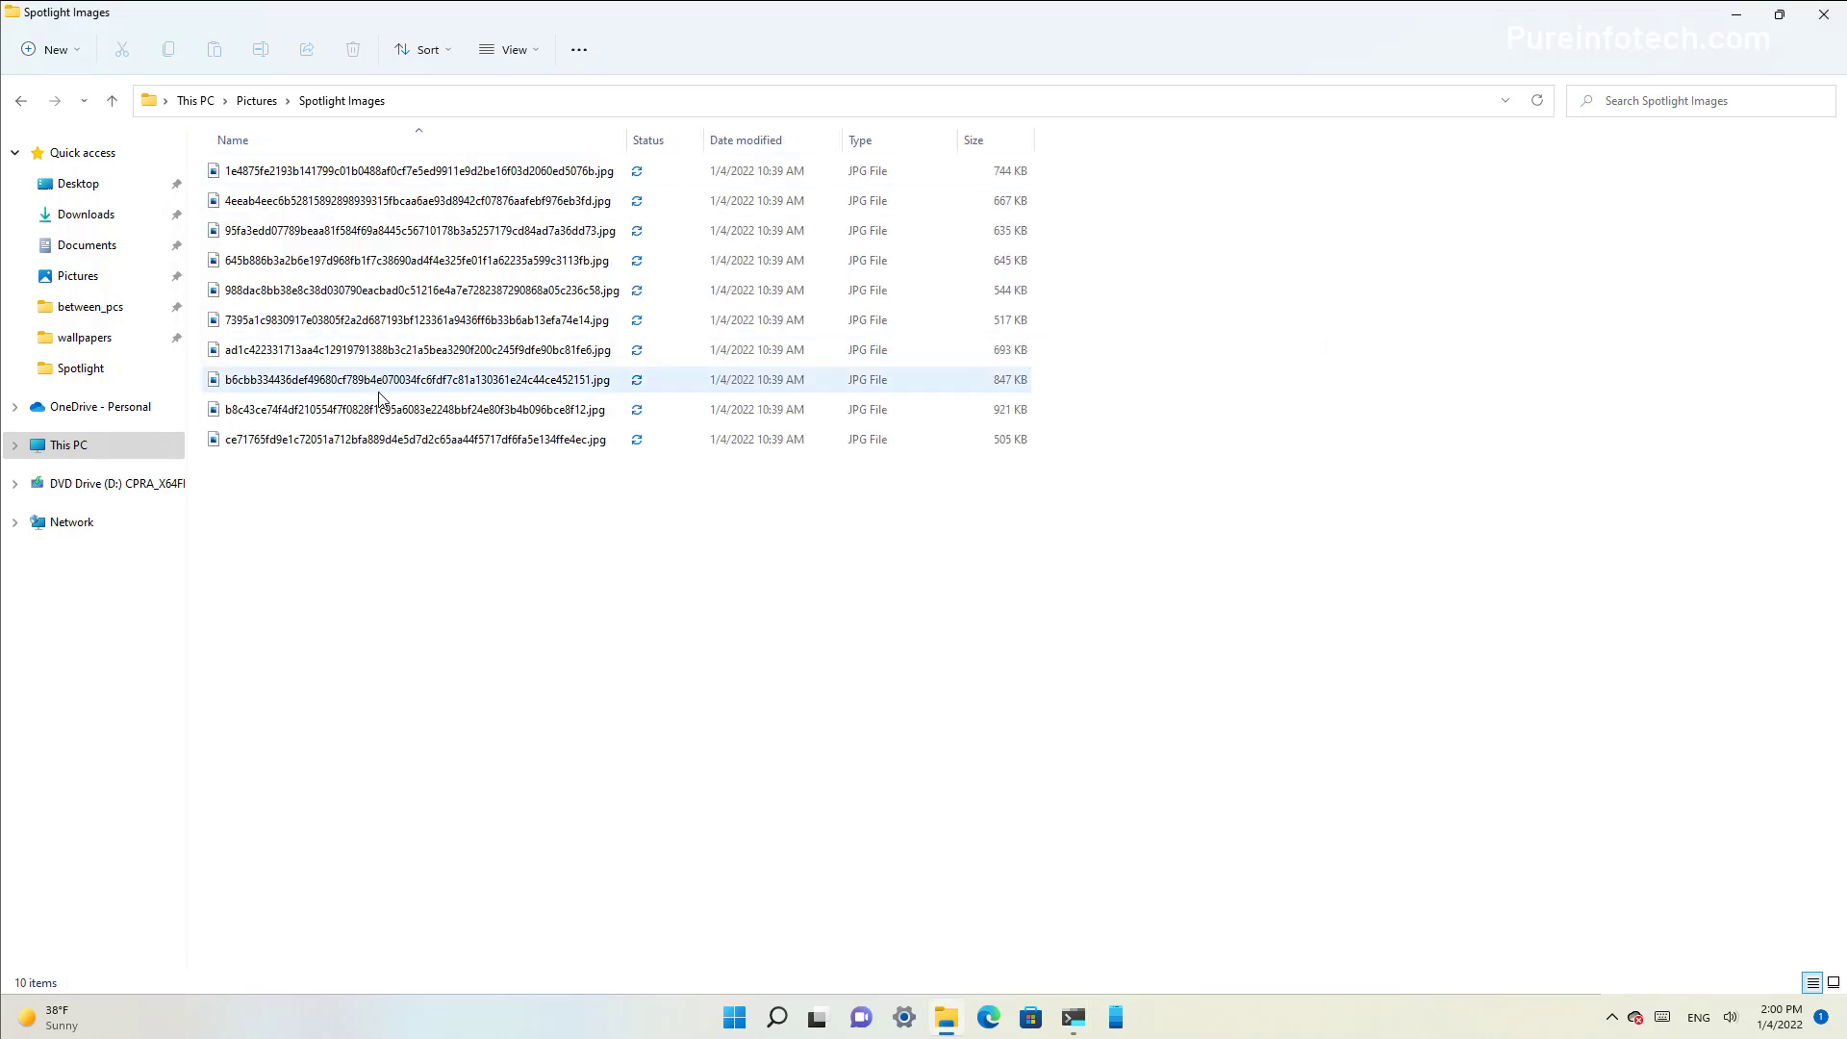
Show Extra large icons, then delete the green portrait, purple mountain and tall Grand Canyon images
left_click(508, 58)
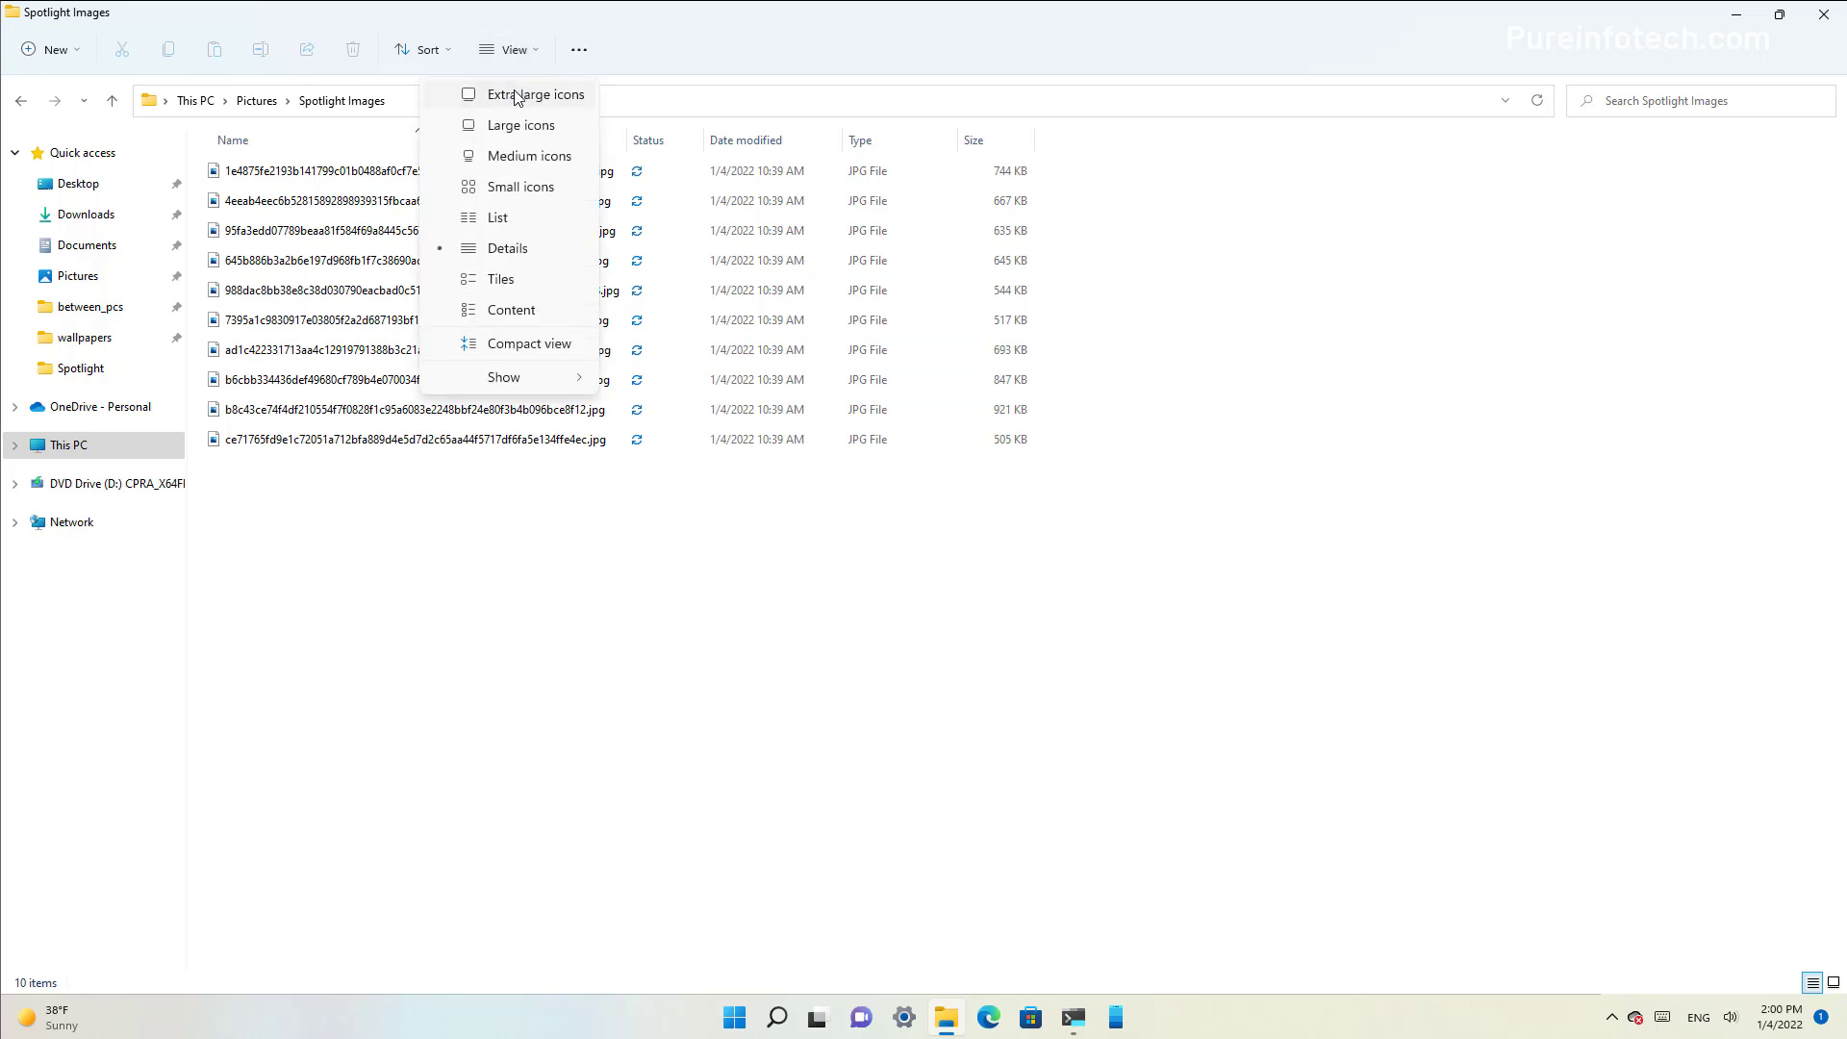
left_click(517, 96)
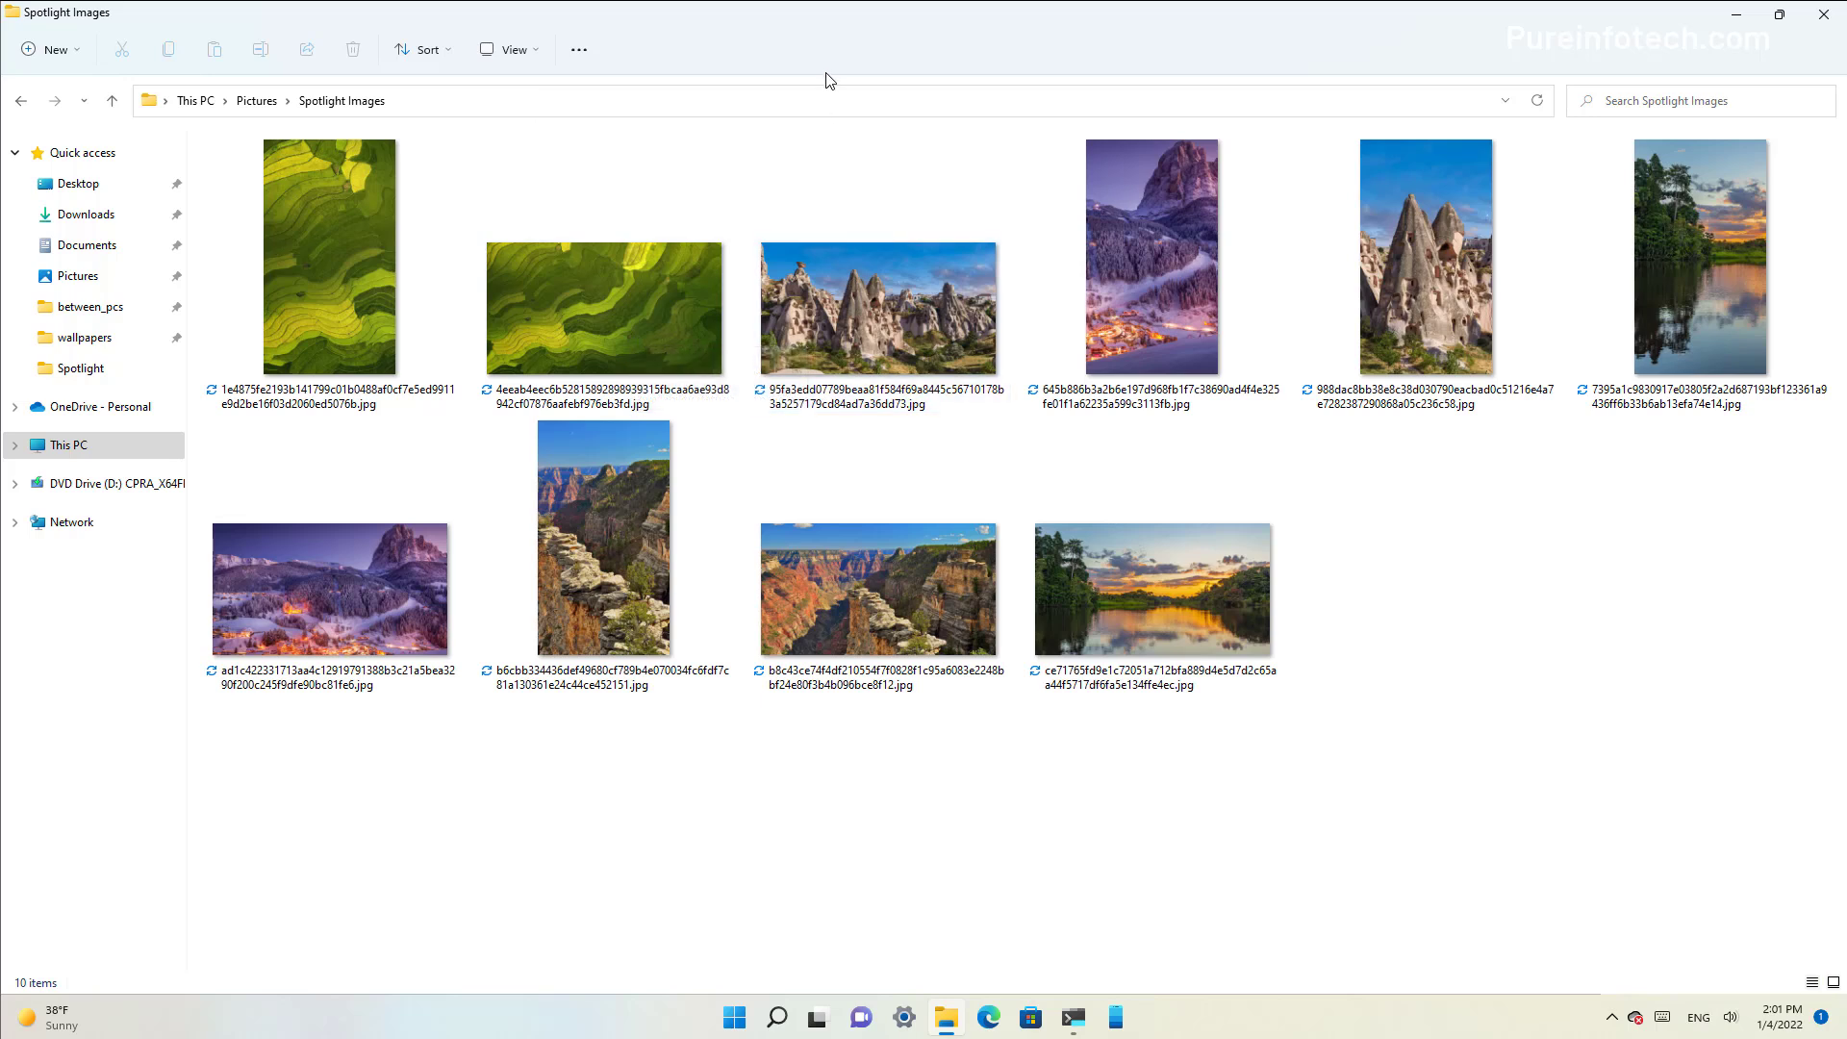
mouse_move(669, 362)
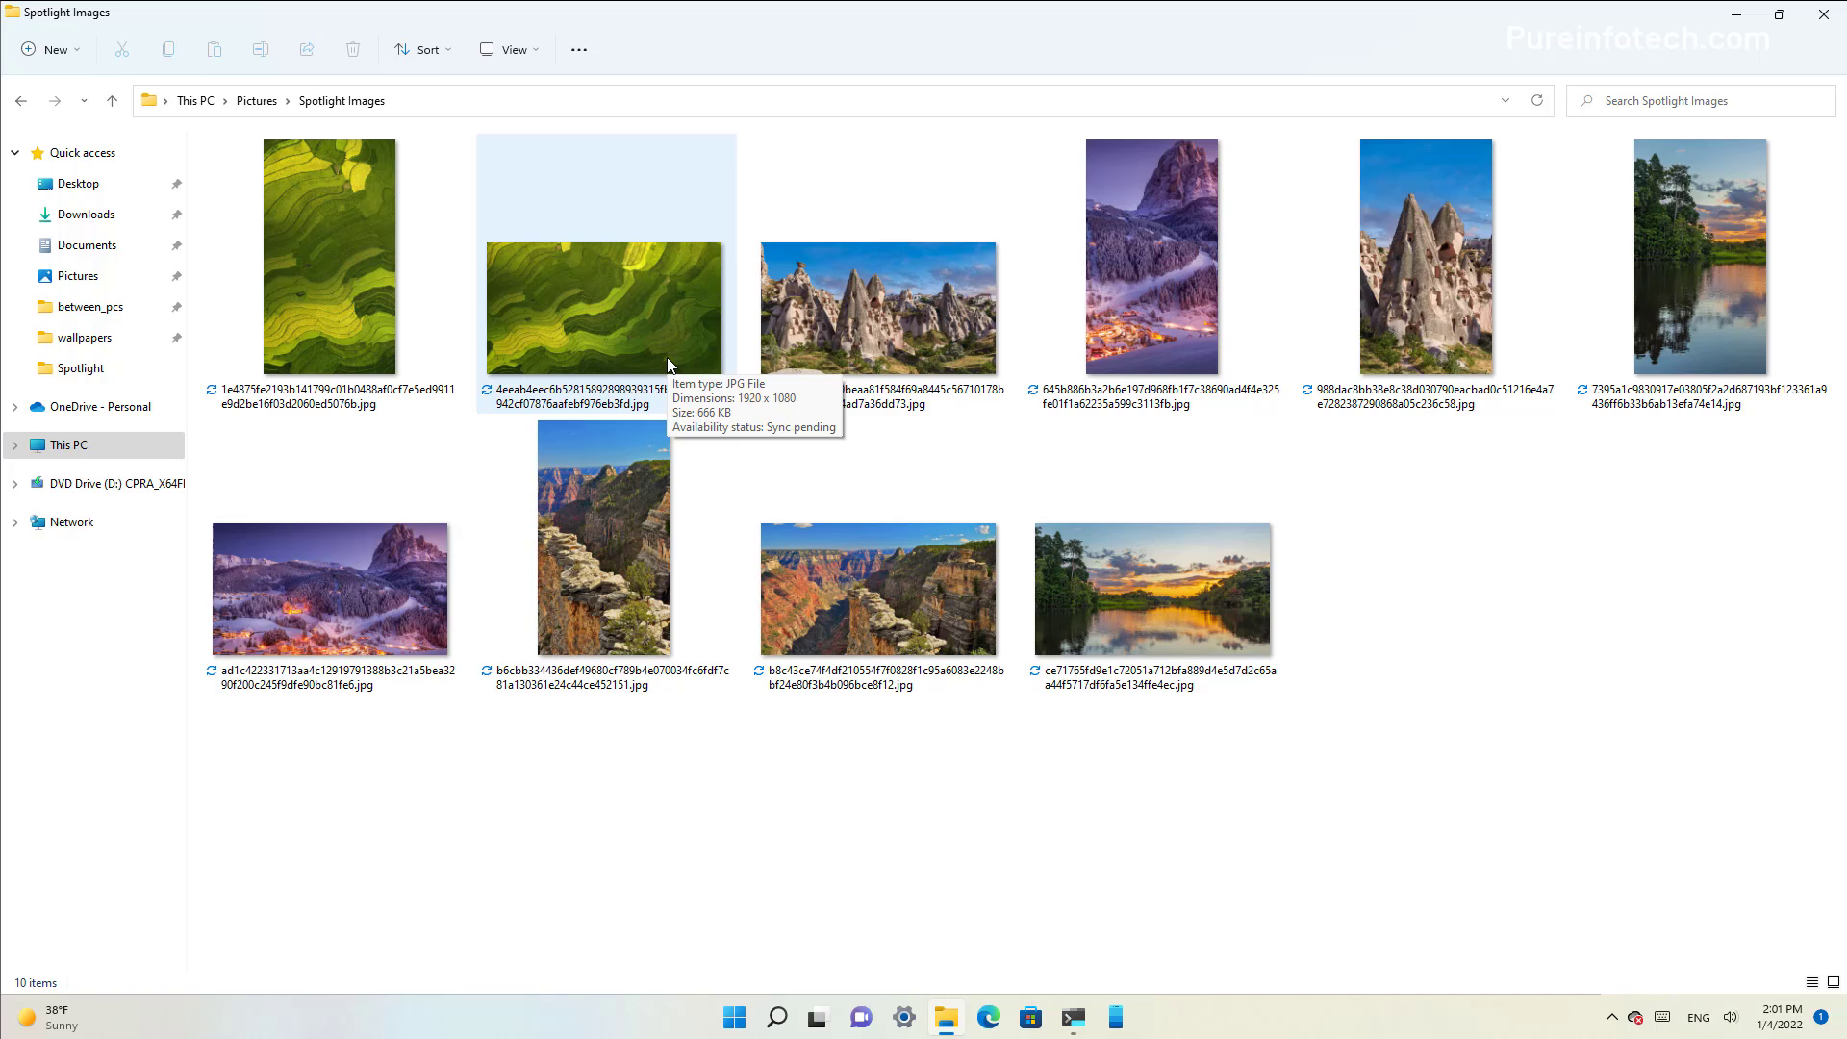
left_click(344, 337)
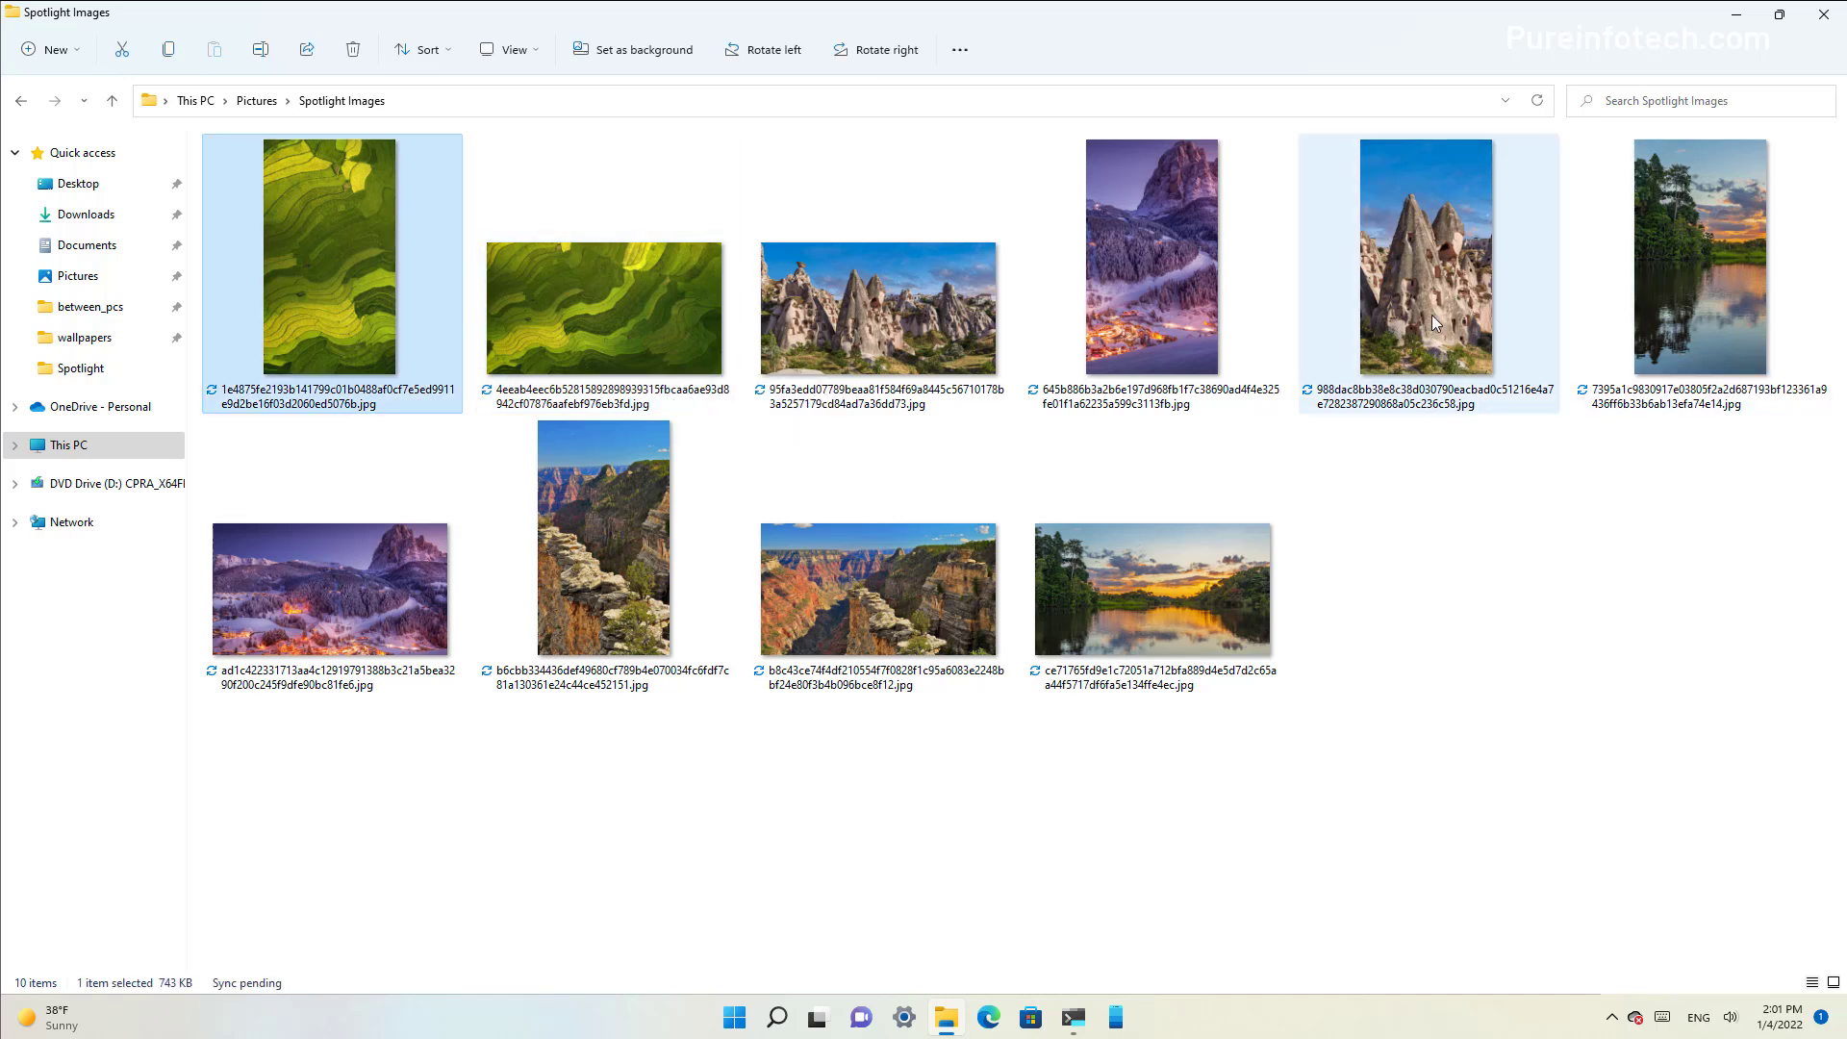
left_click(1134, 312, "ctrl")
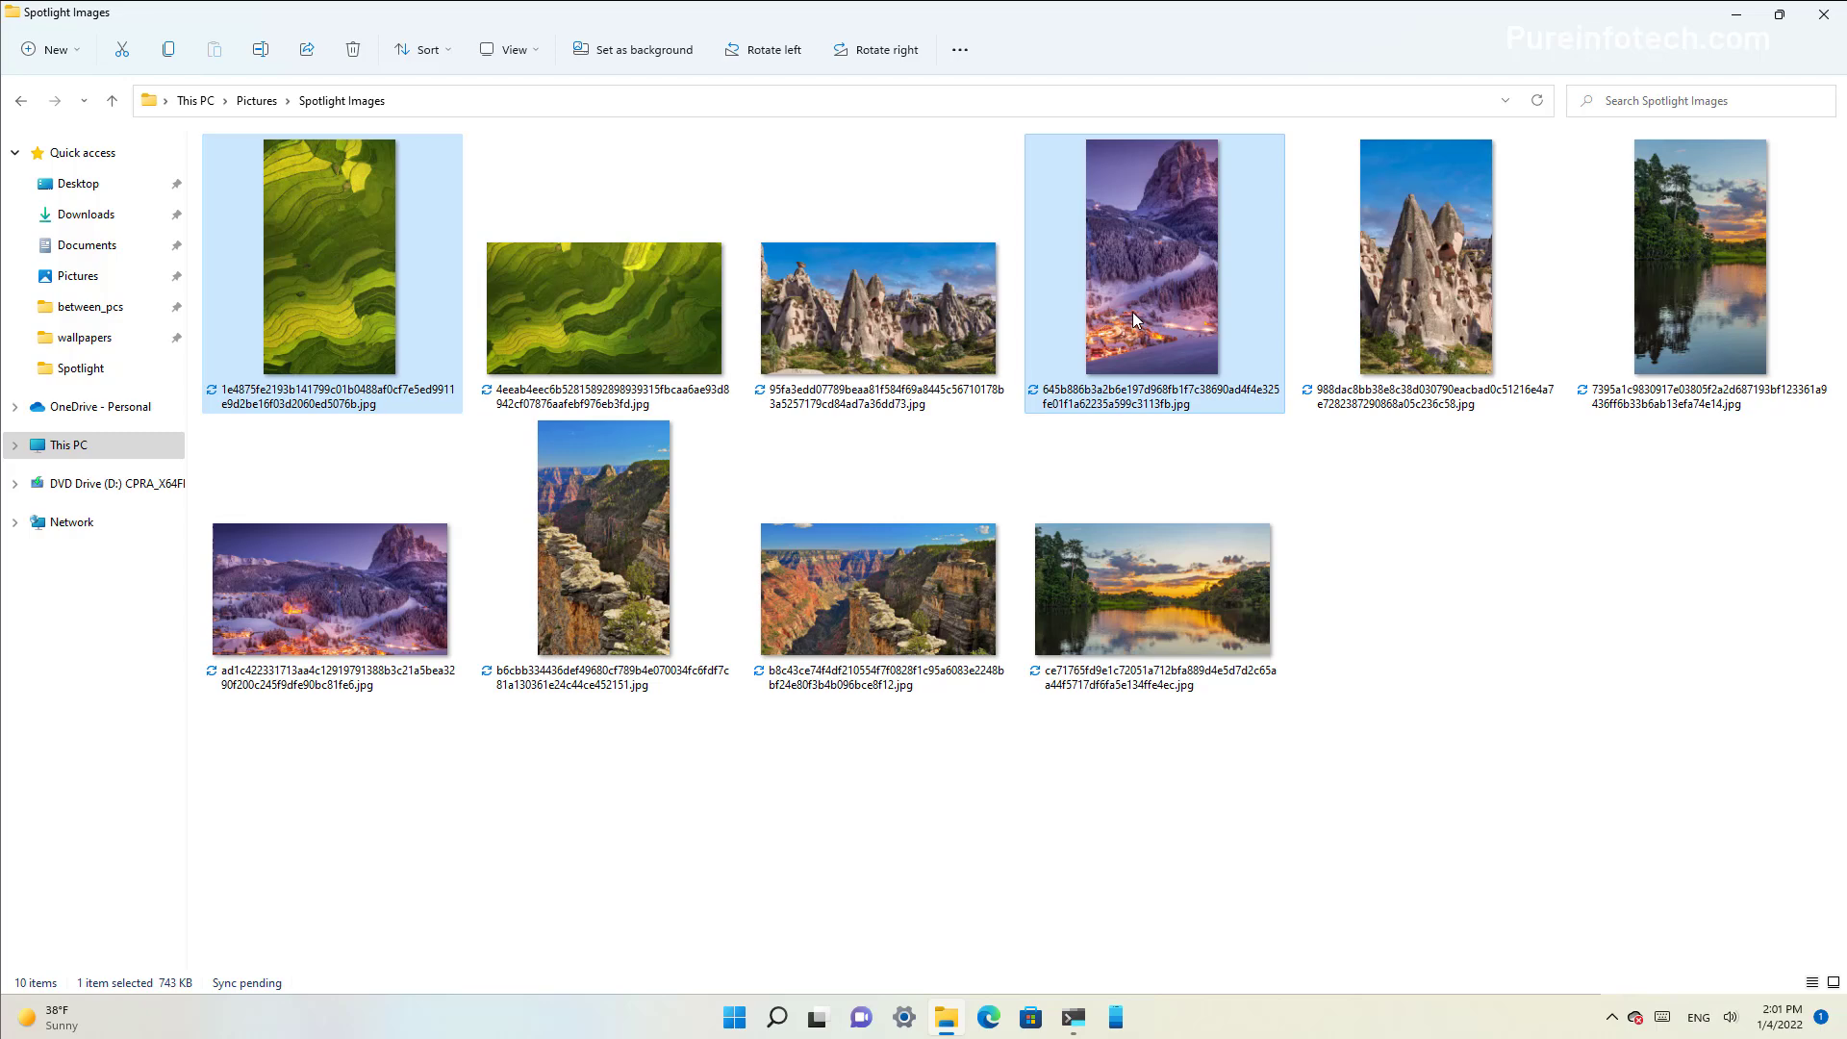
left_click(617, 531, "ctrl")
key("Delete")
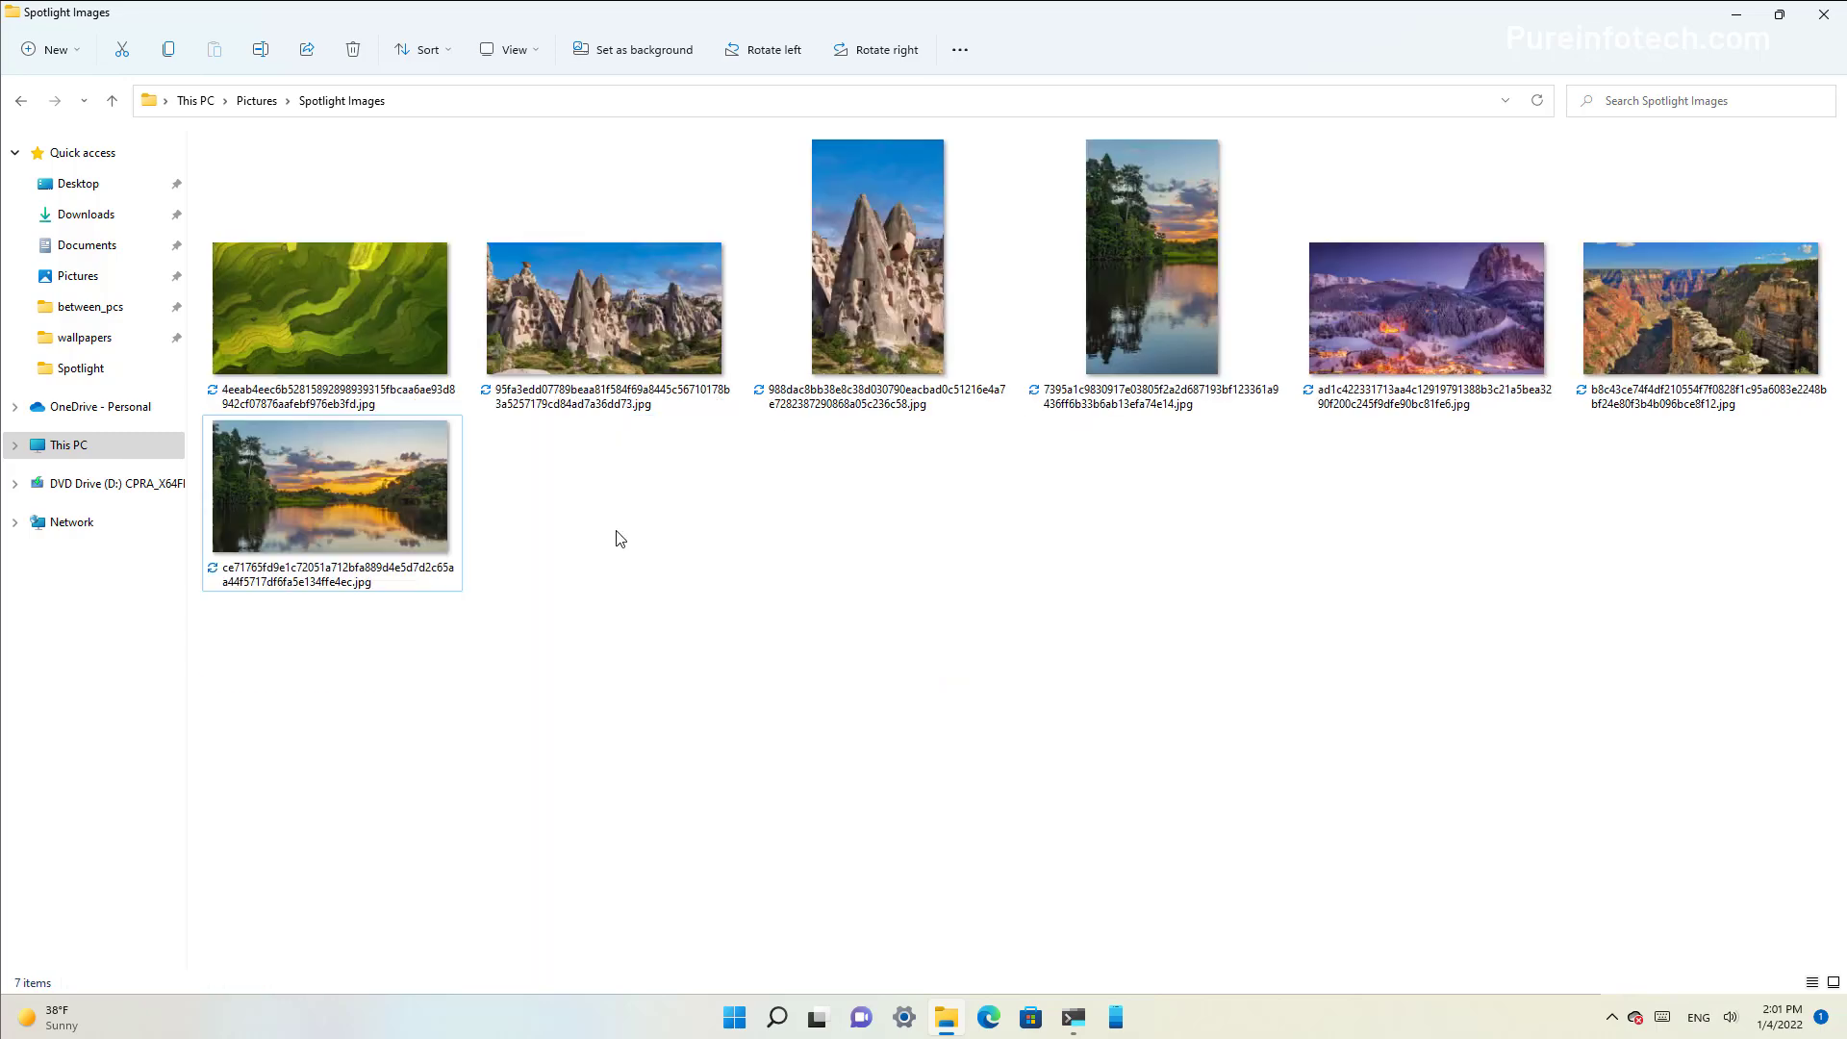
Set the snowy mountain village image as desktop background and minimize File Explorer
left_click(410, 467)
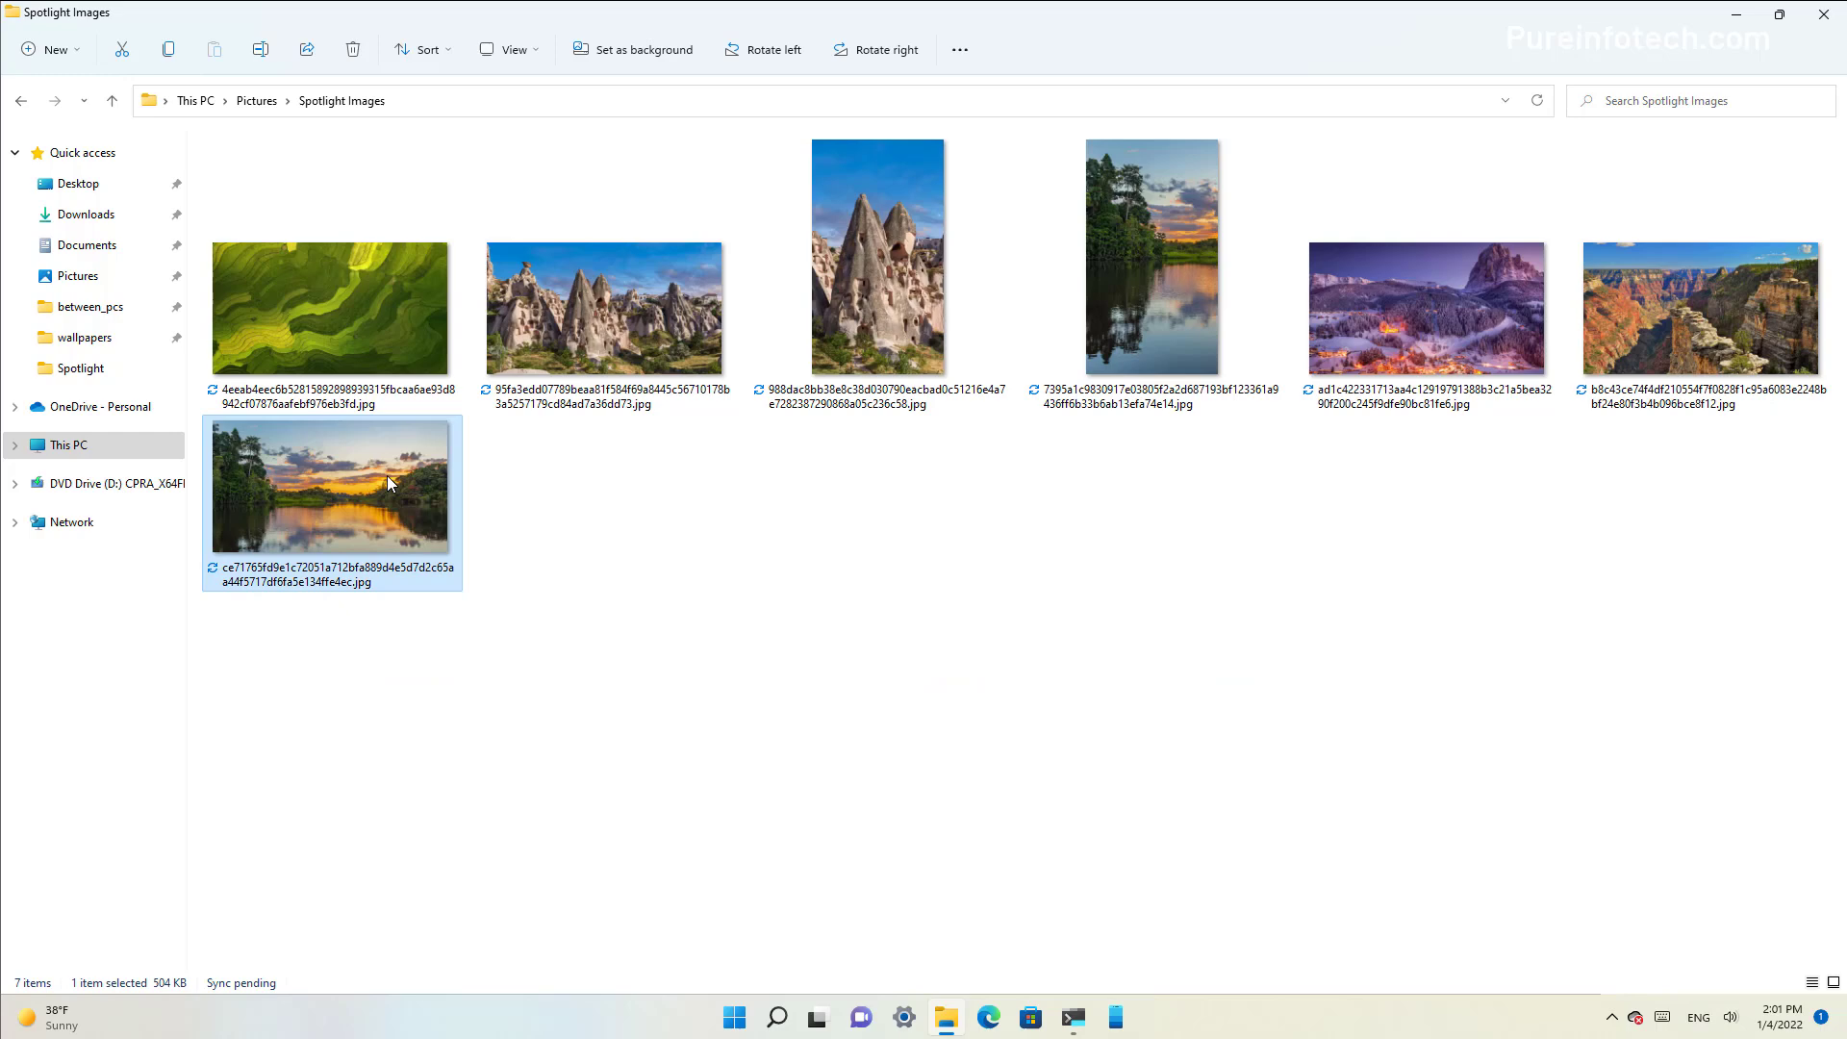
right_click(387, 476)
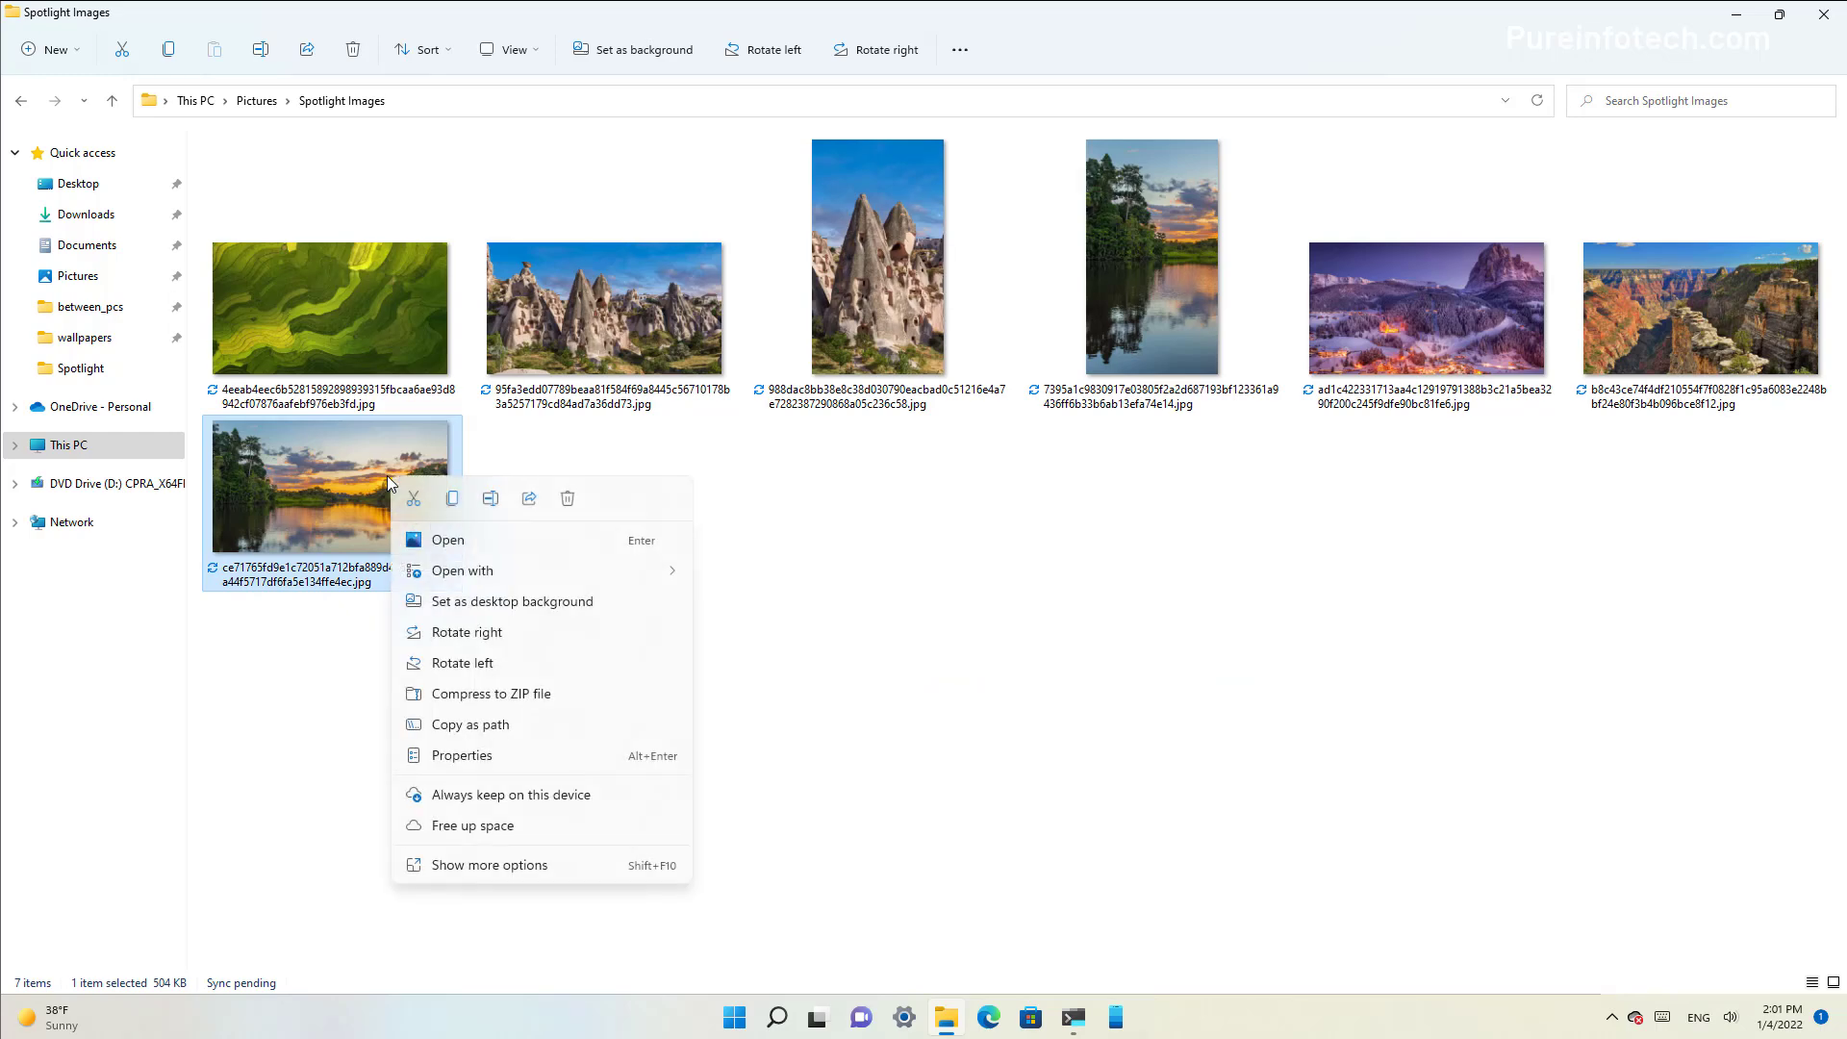
left_click(448, 539)
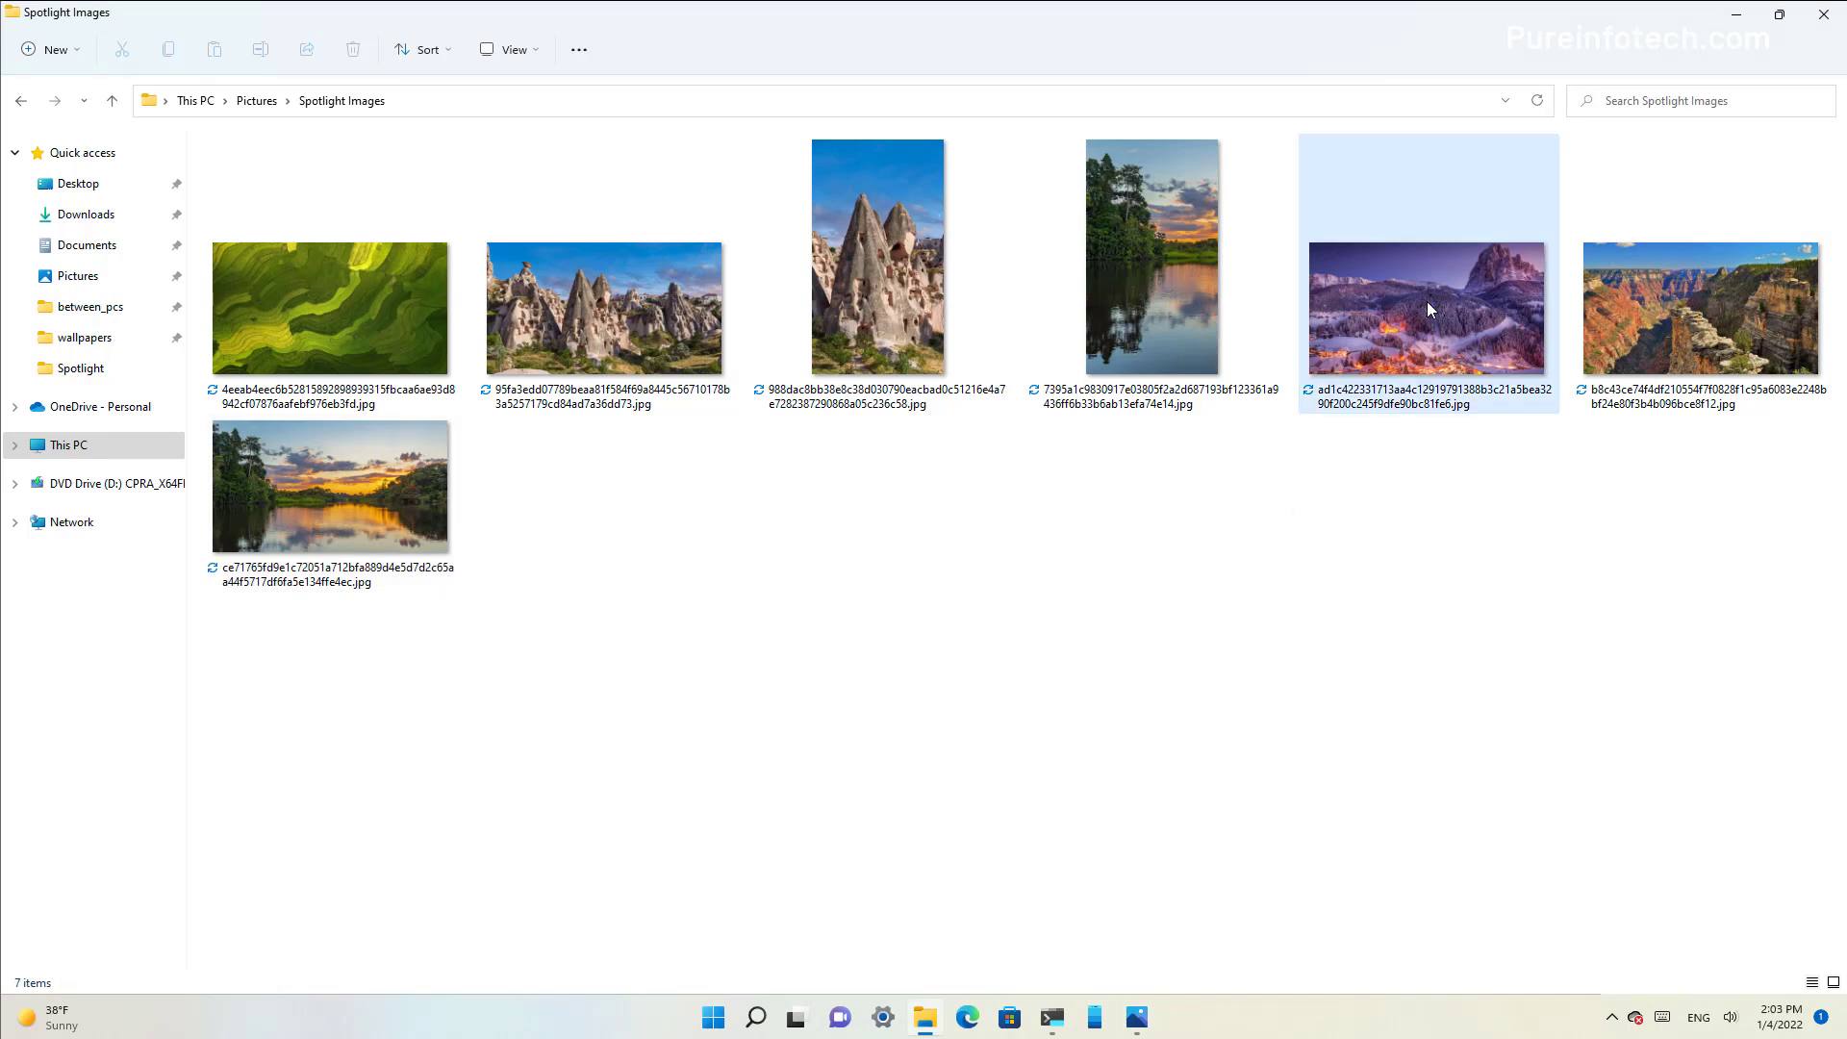
right_click(1400, 299)
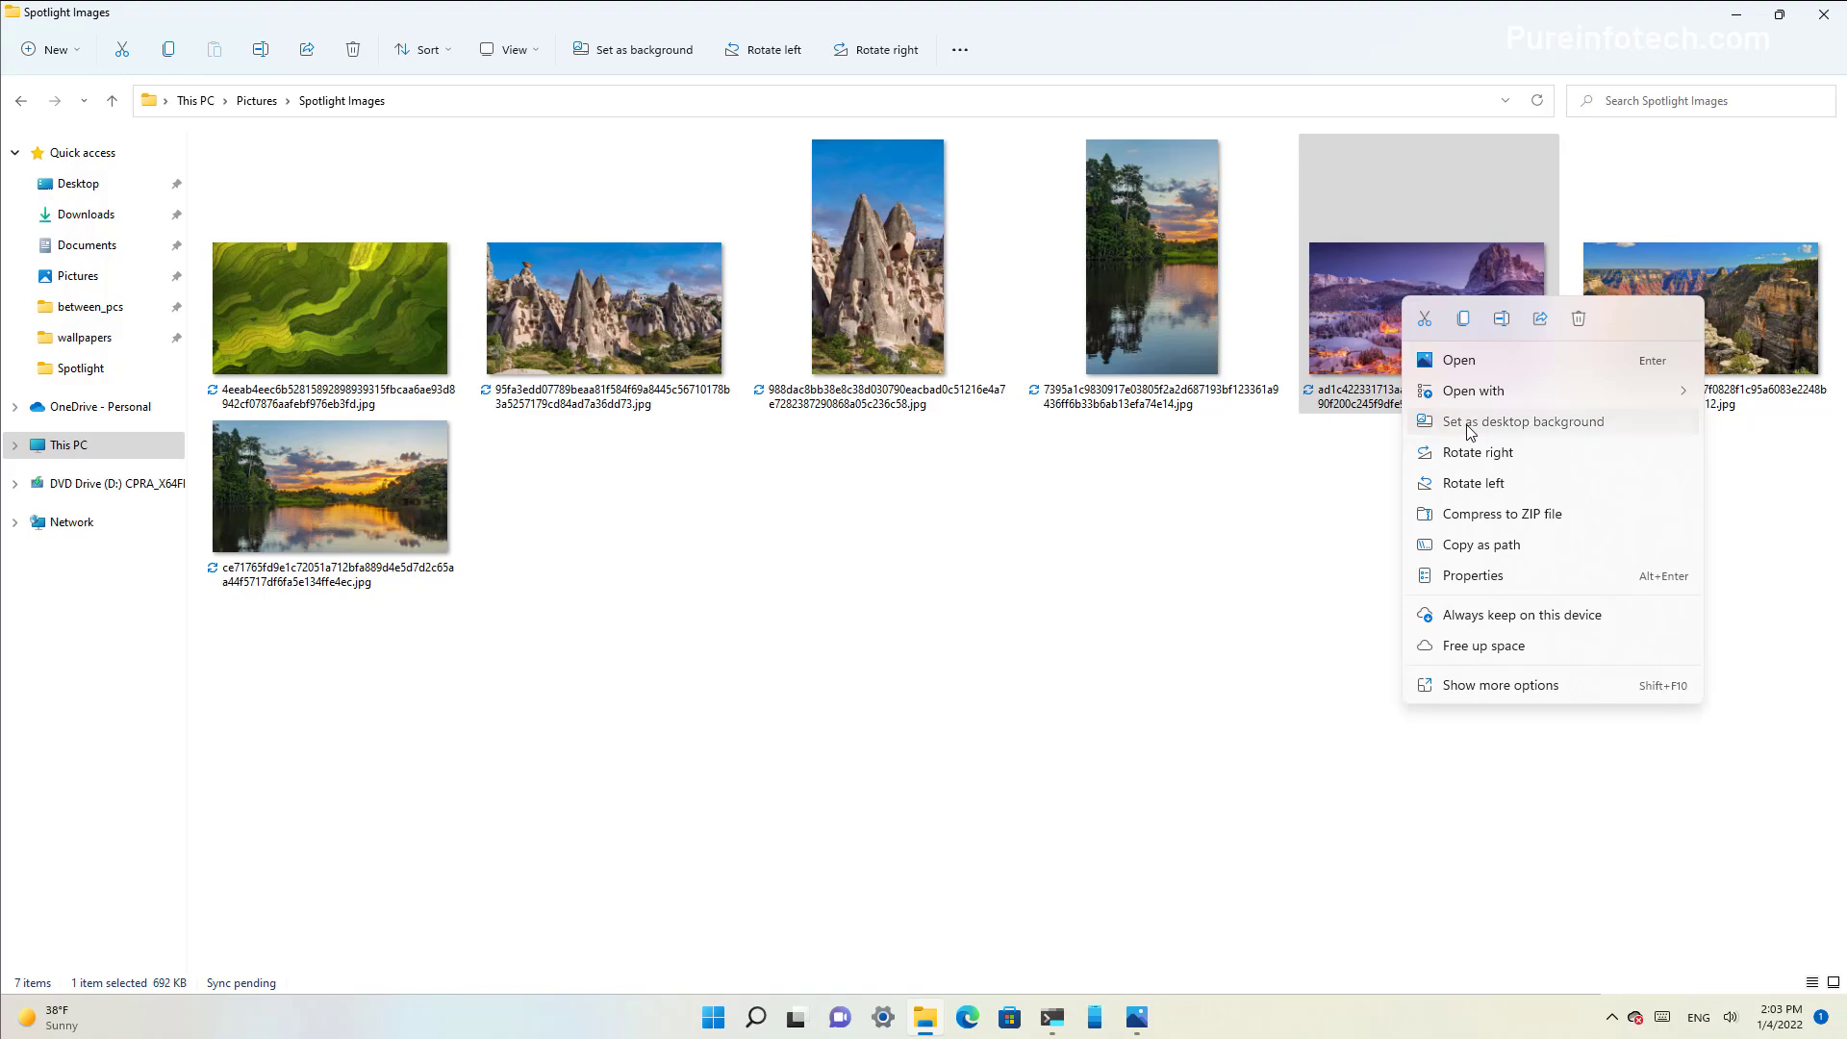
left_click(1470, 430)
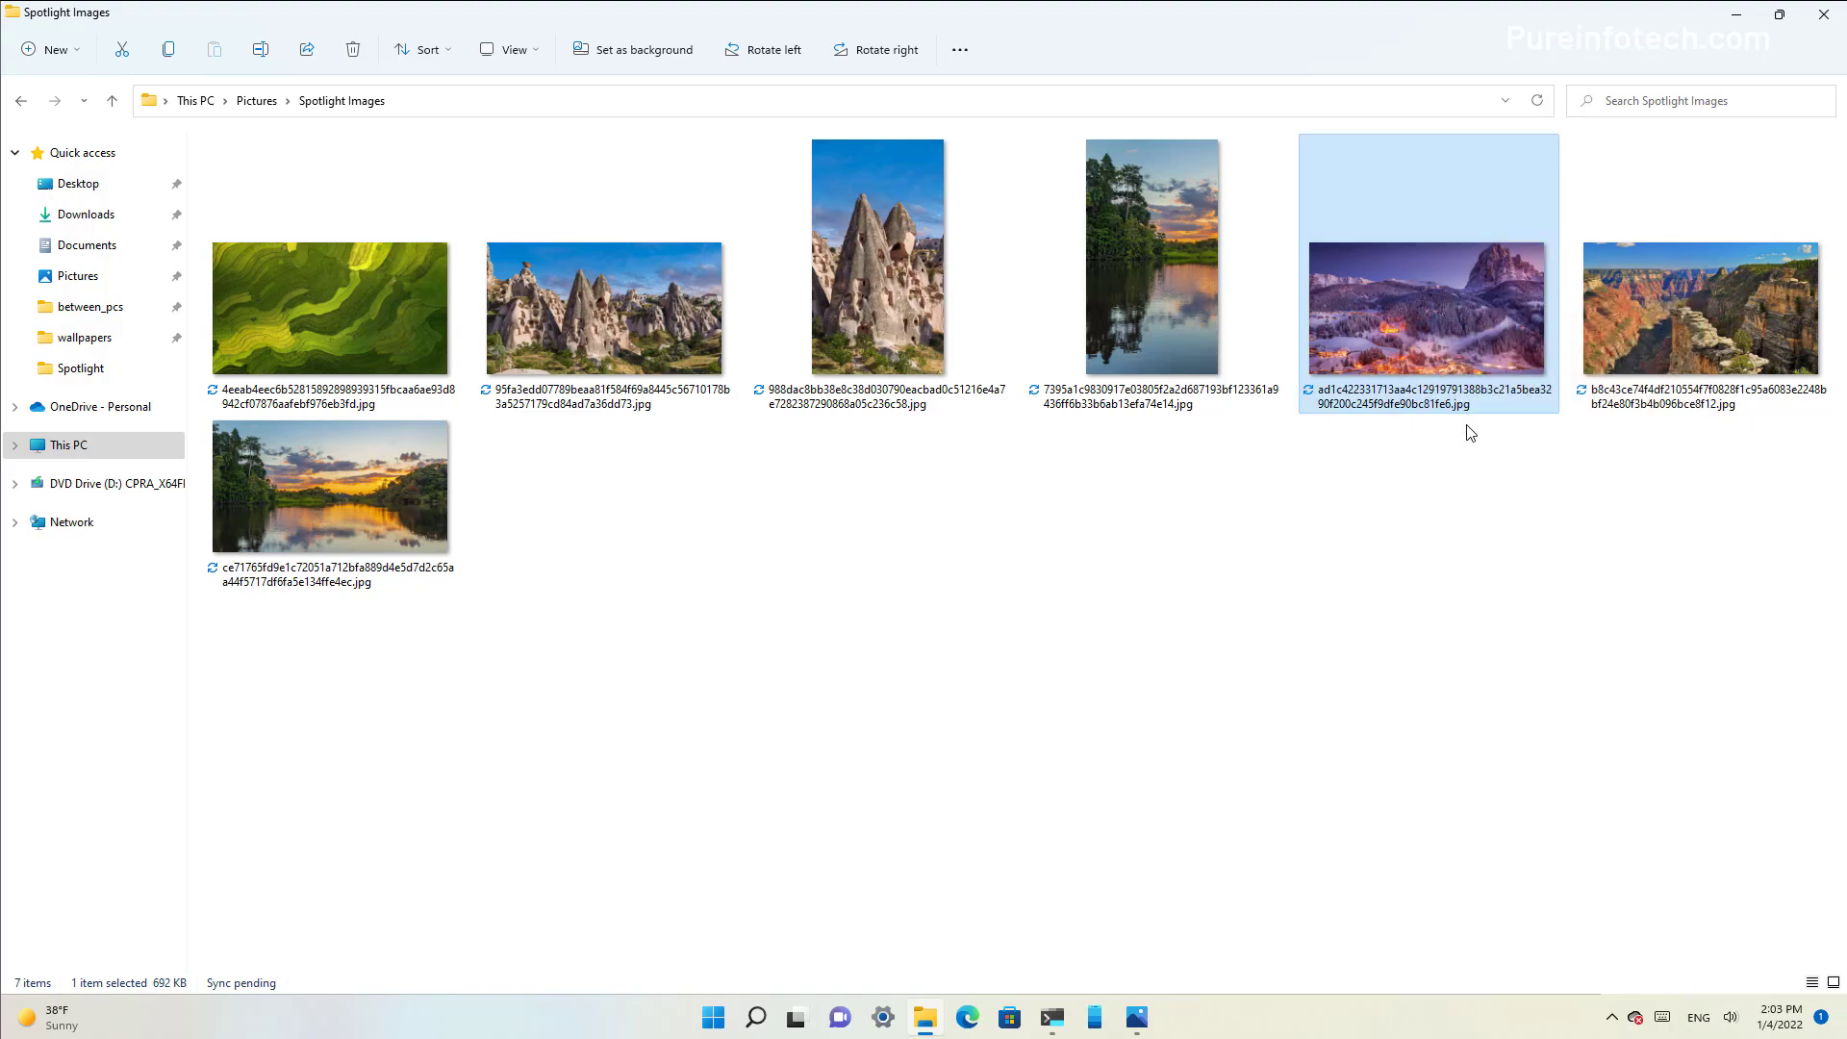
left_click(1738, 18)
left_click(1280, 114)
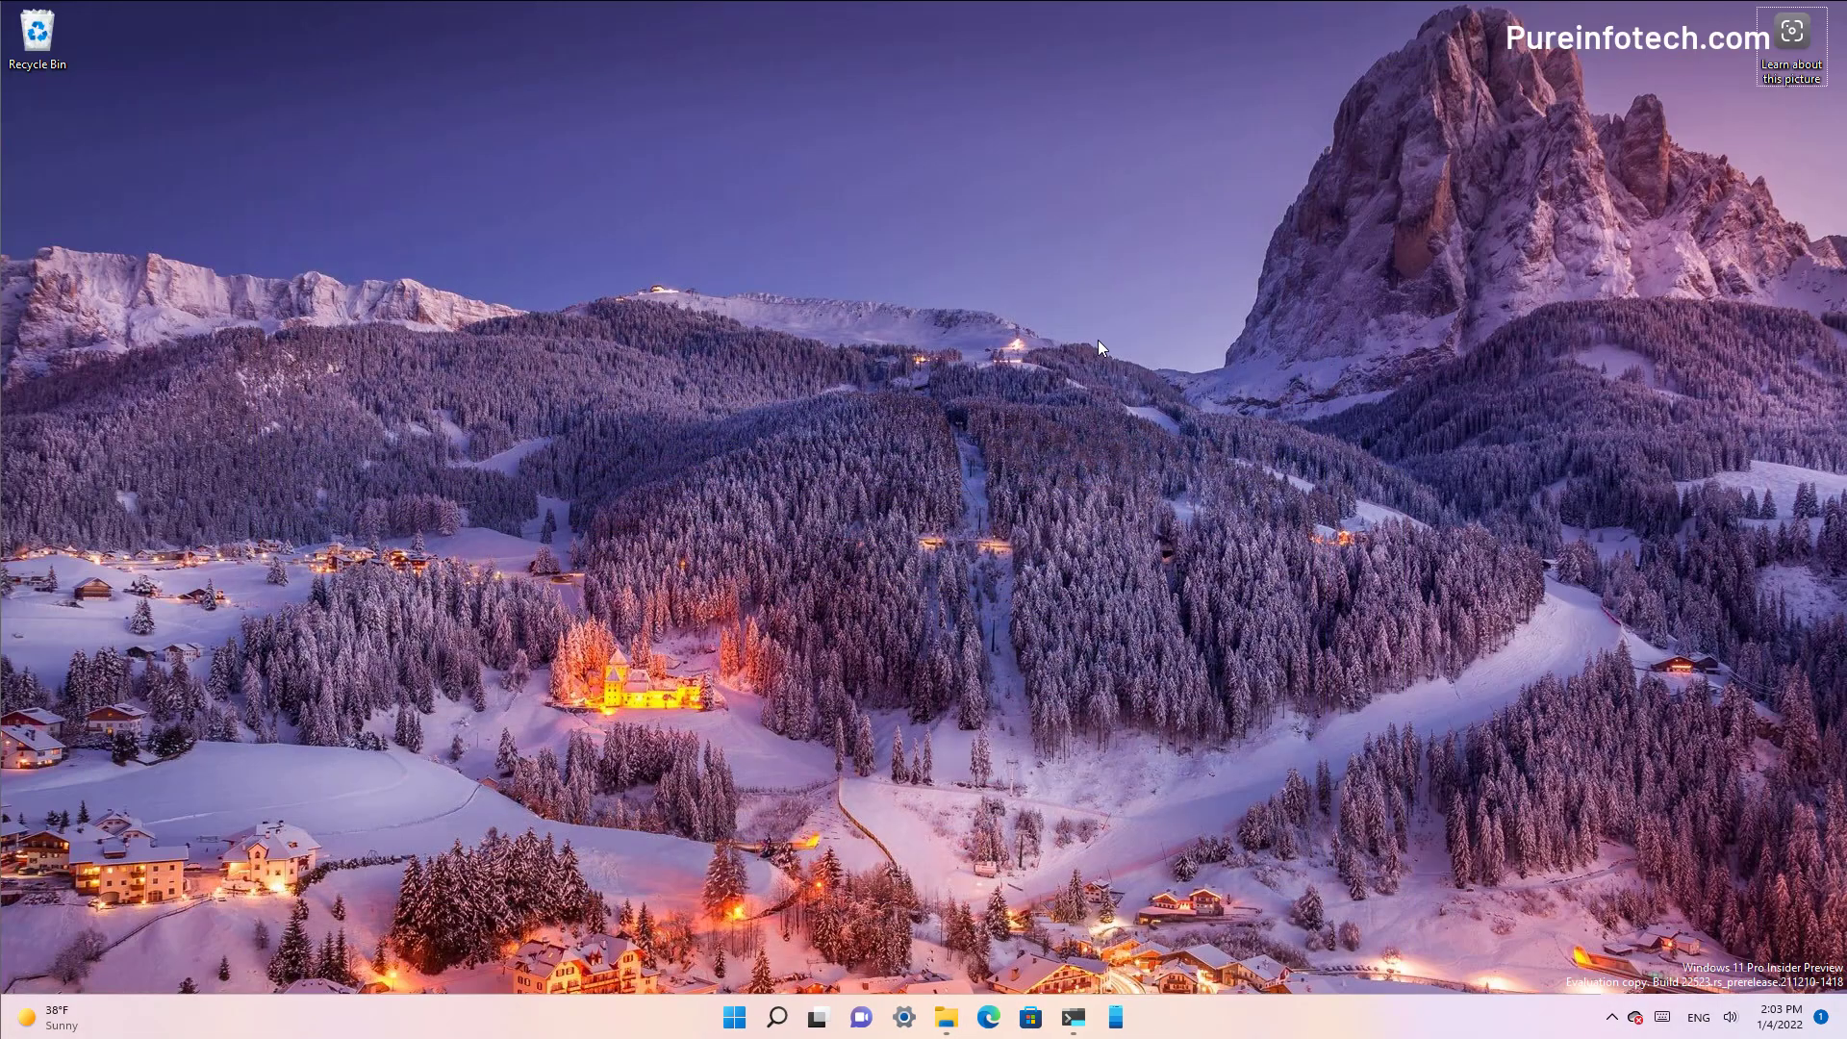